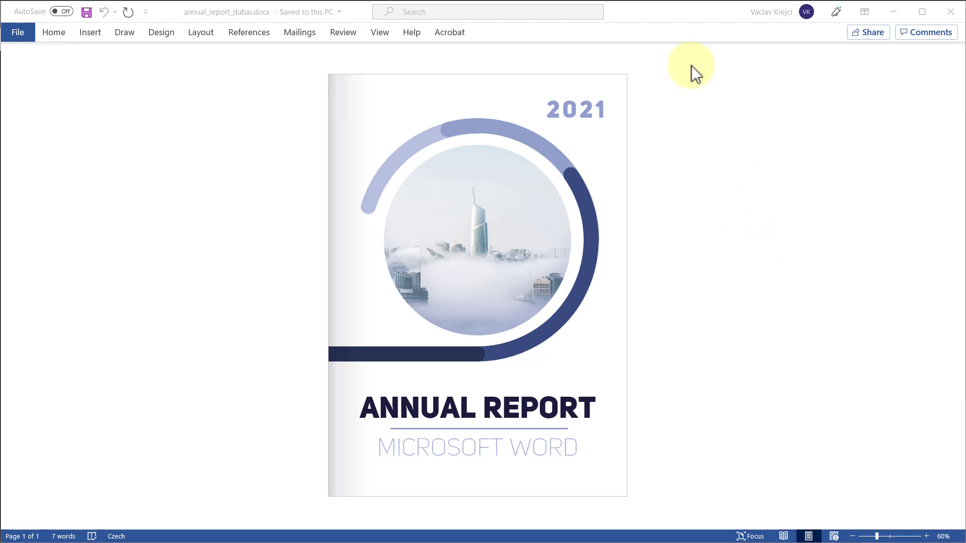
- Turn on View > Gridlines so a layout grid covers the blank Document2 page
left_click(673, 18)
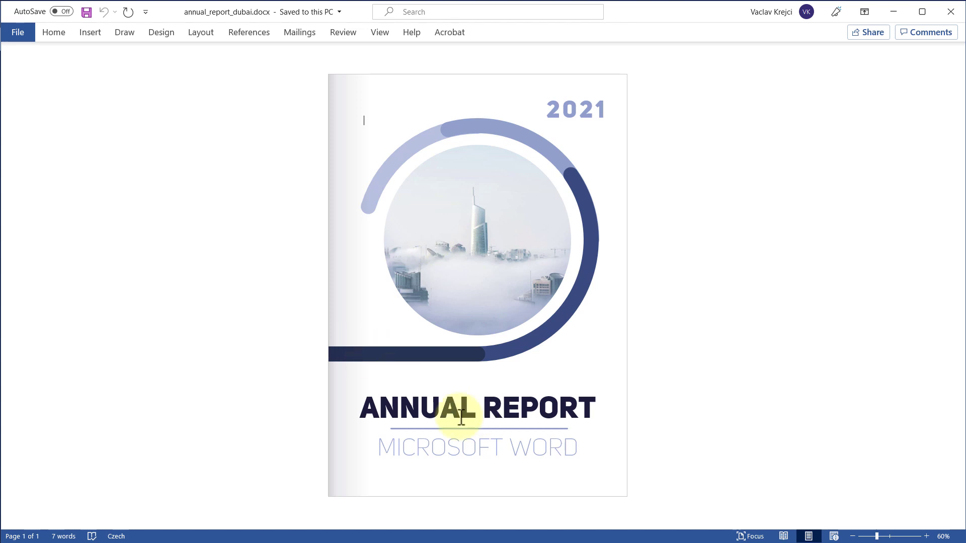
left_click(926, 536)
left_click(925, 536)
left_click(926, 536)
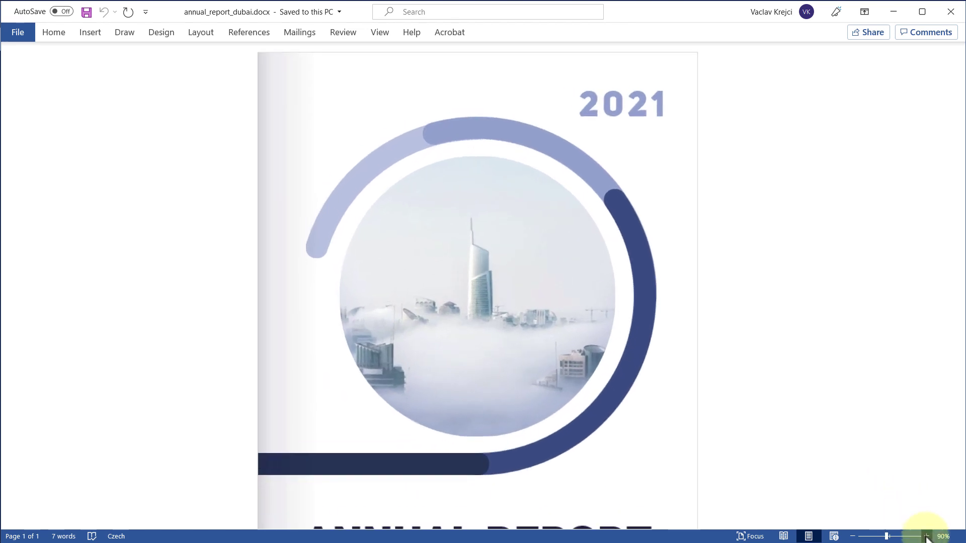
scroll(836, 381, "down", 4)
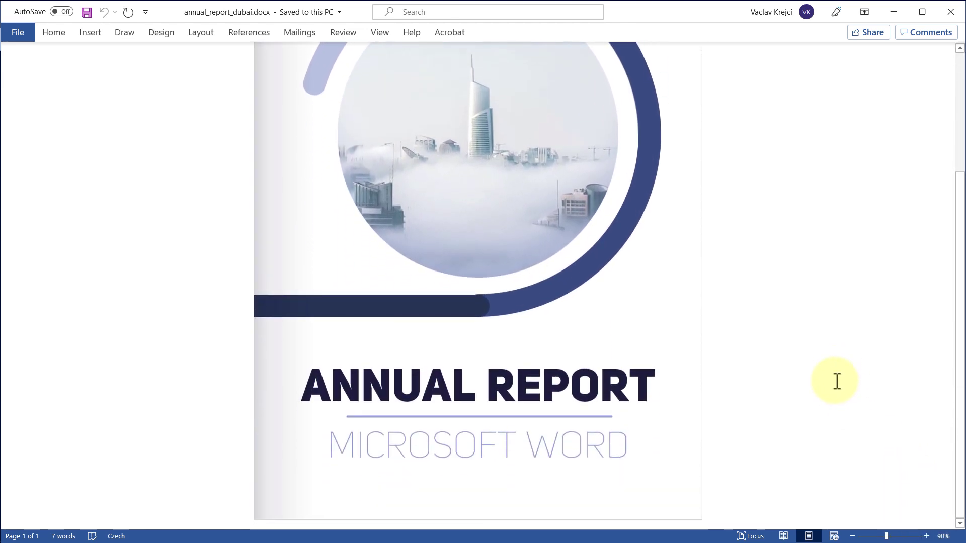
scroll(832, 380, "up", 1)
scroll(830, 362, "up", 3)
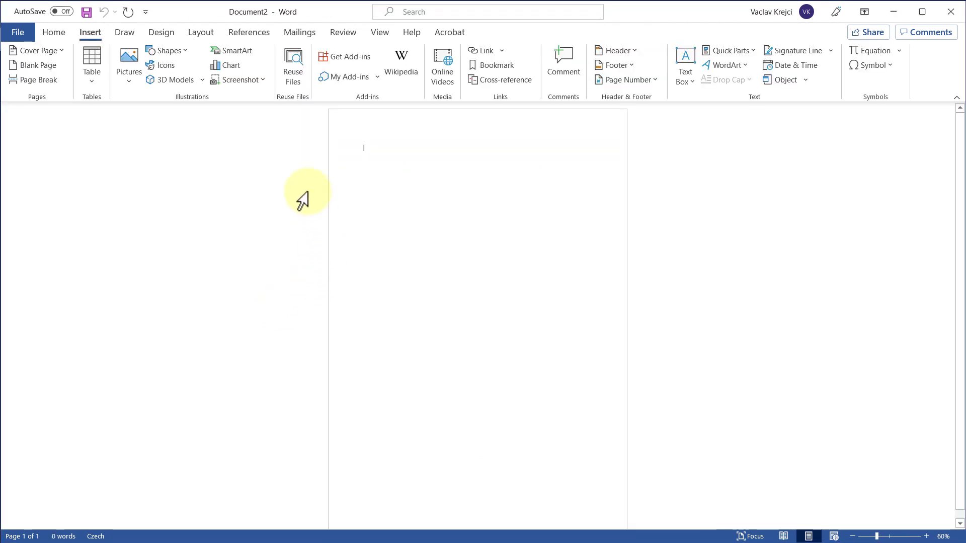
left_click(193, 35)
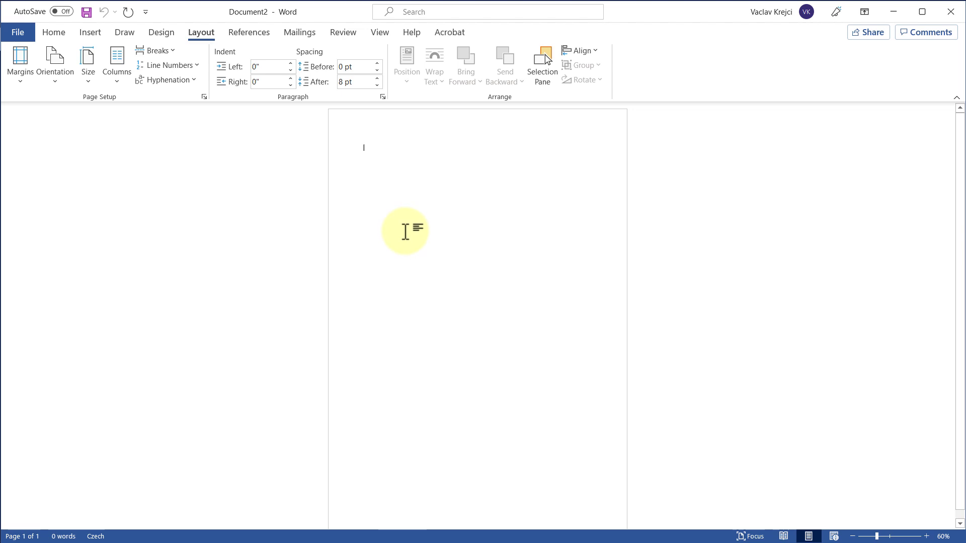
left_click(383, 34)
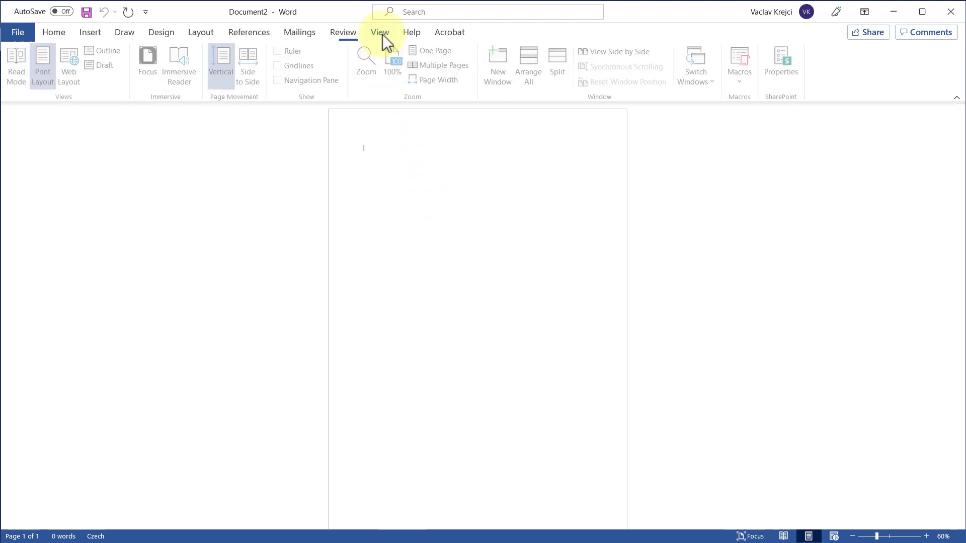
left_click(303, 68)
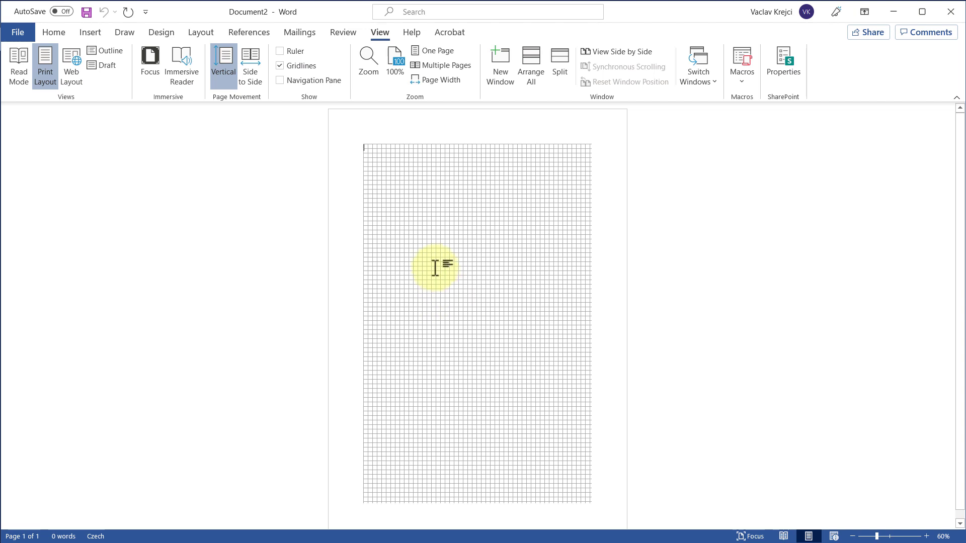
- Draw a test rectangle near the top left of the page
left_click(90, 32)
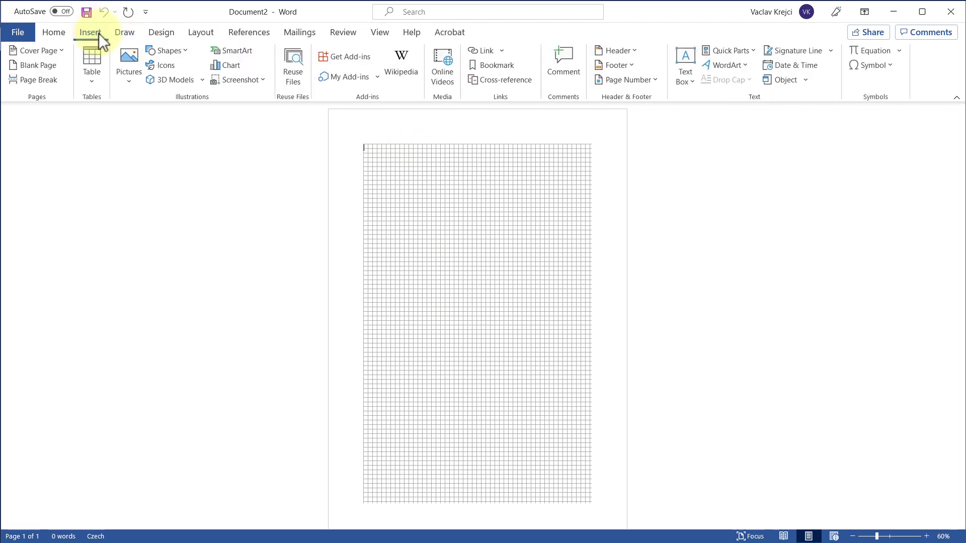
left_click(162, 52)
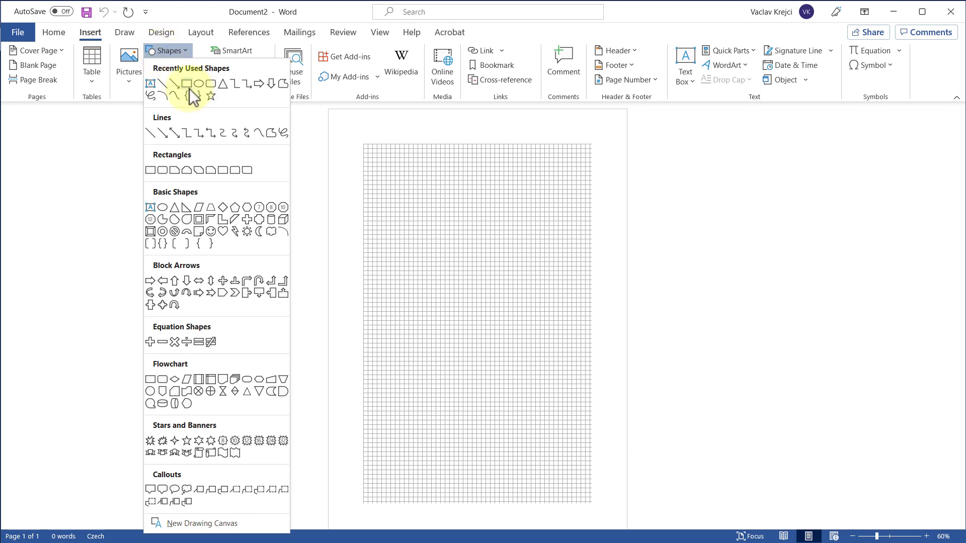
left_click(188, 86)
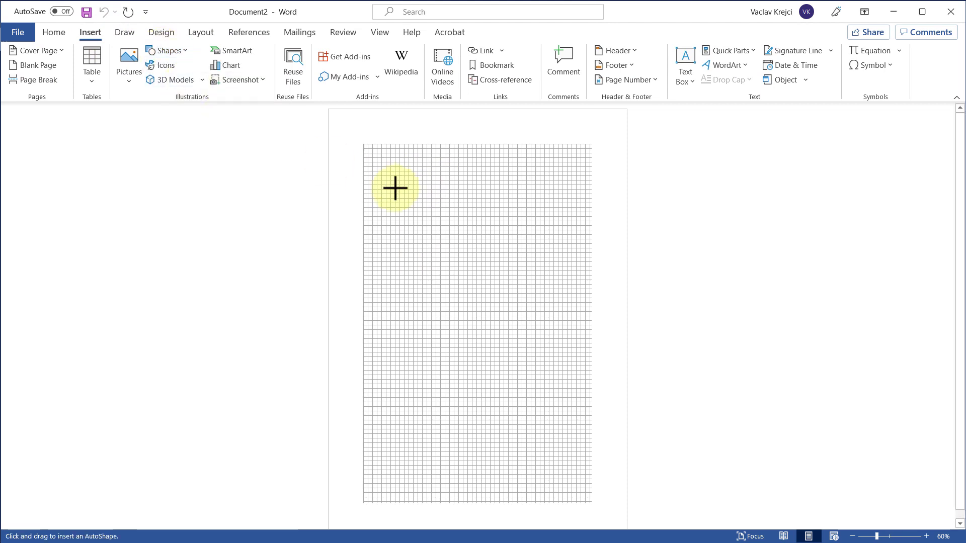
left_click_drag(382, 166, 454, 231)
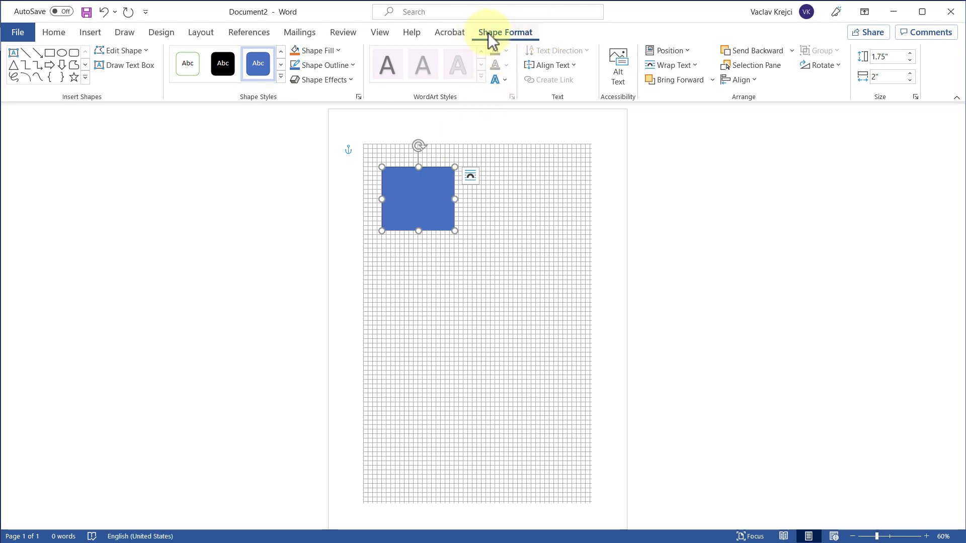
- Set the horizontal and vertical grid spacing to 2.5 in Grid Settings
left_click(738, 81)
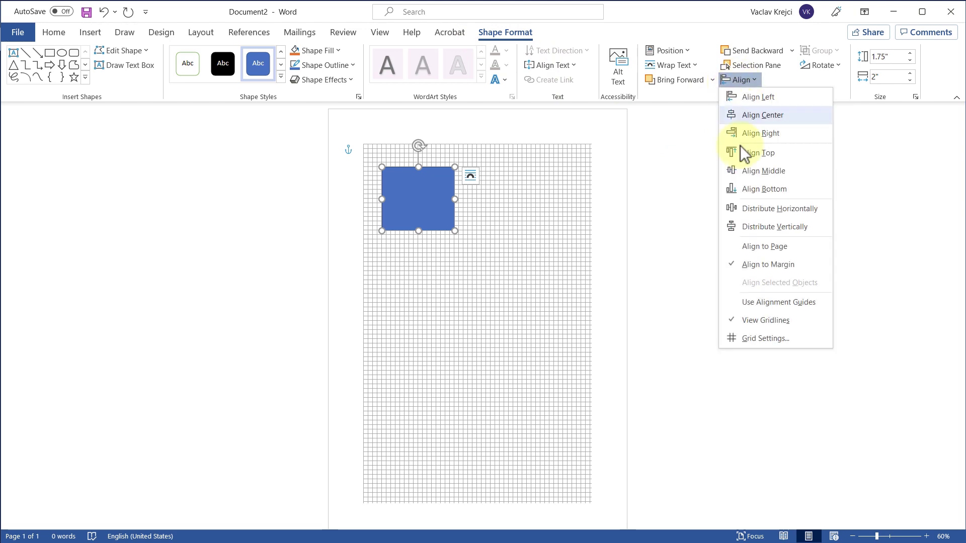
left_click(761, 341)
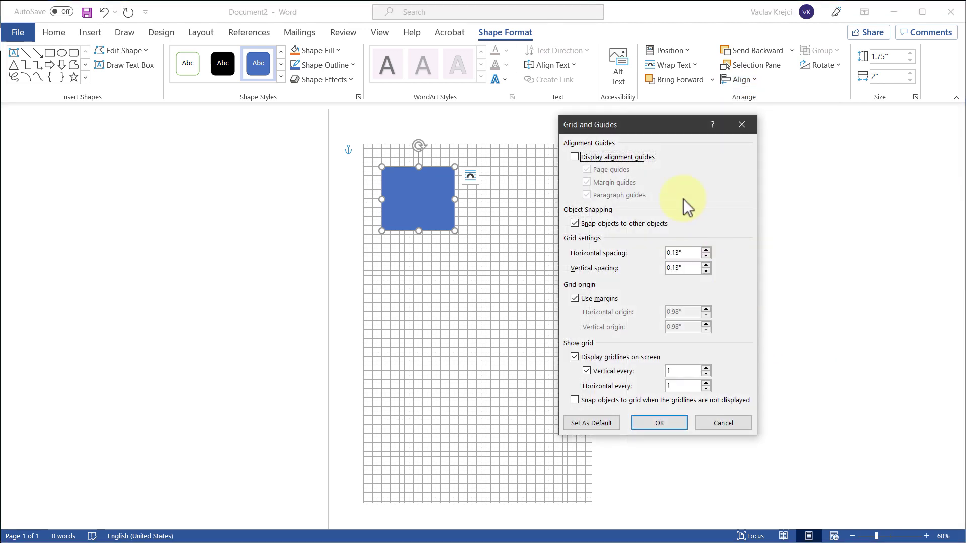
left_click_drag(636, 126, 618, 92)
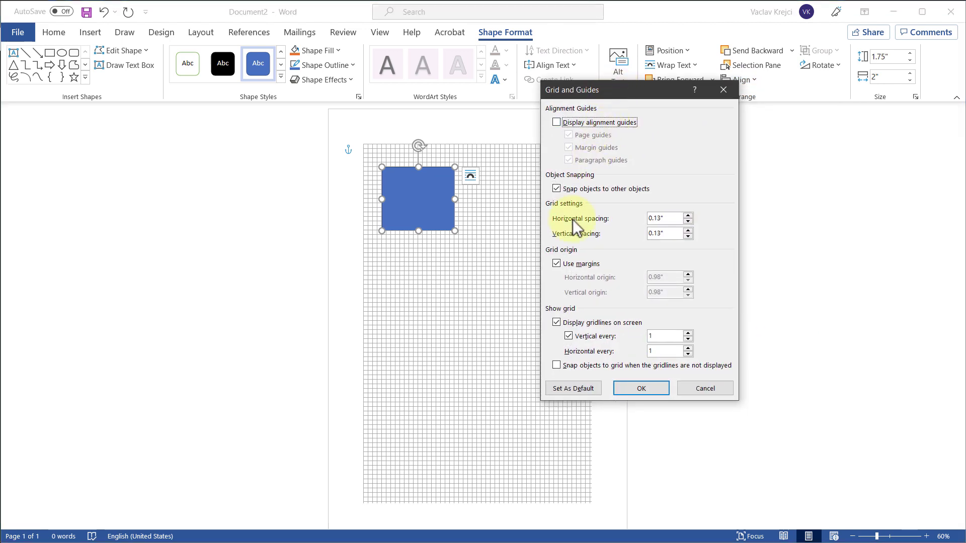
double_click(675, 218)
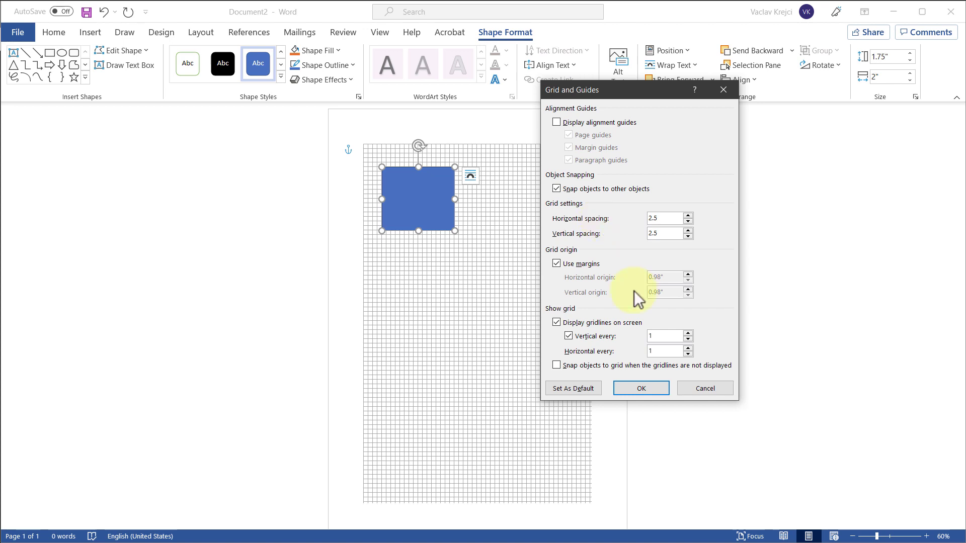
left_click(647, 389)
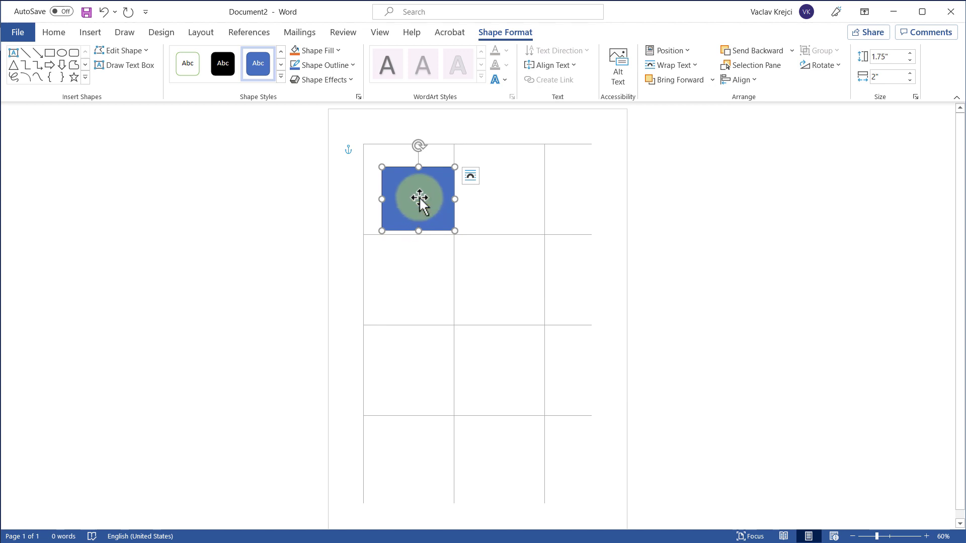
- Replace the rectangle with an arc and drag its ends to span three quarters of a circle
key("Delete")
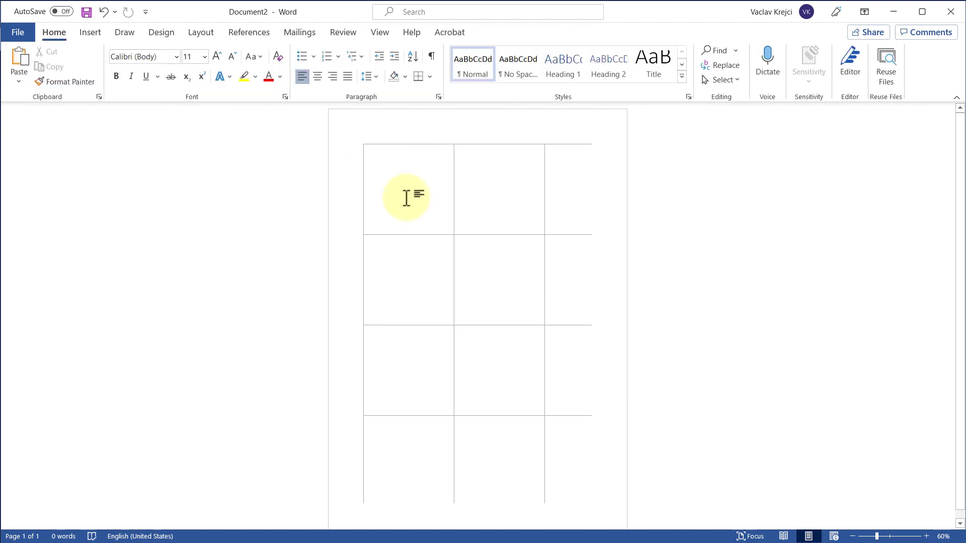
left_click(94, 34)
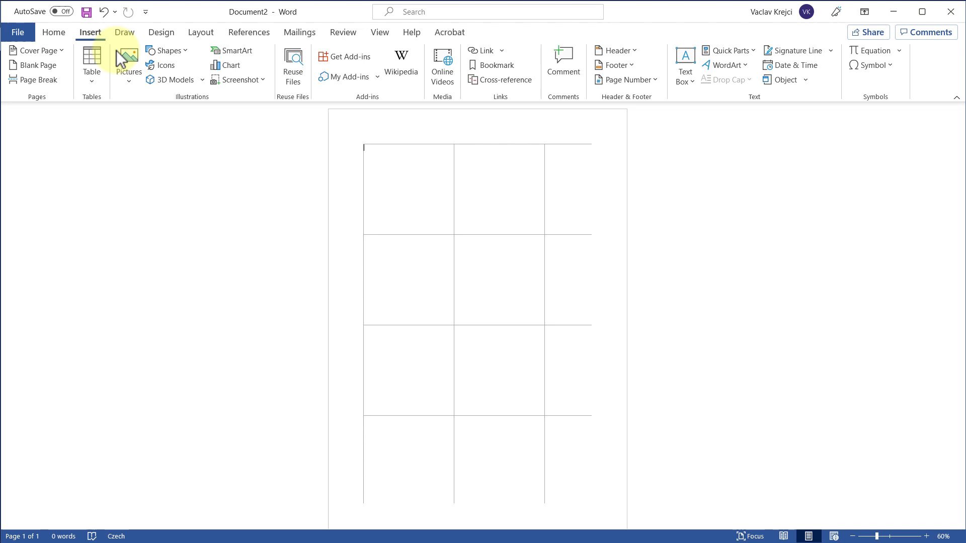
left_click(164, 51)
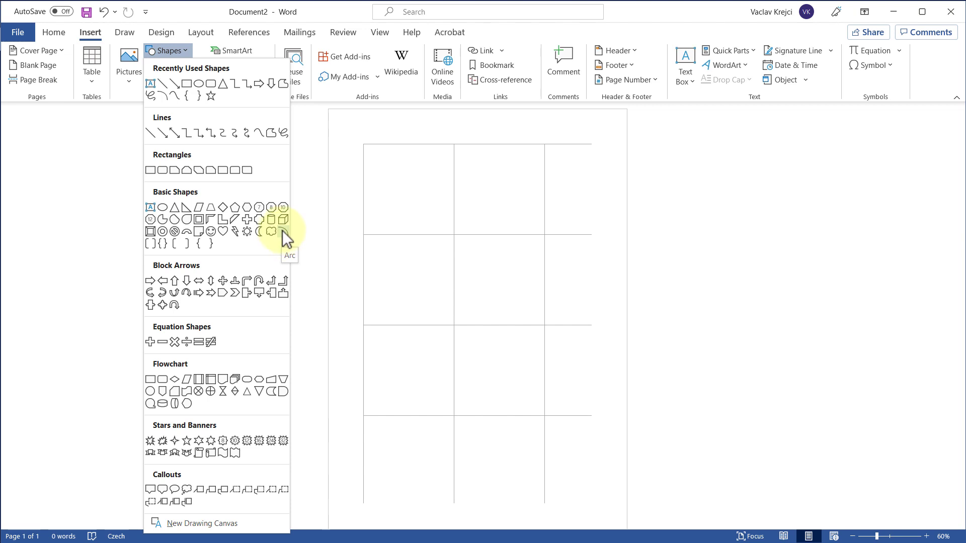
left_click(282, 232)
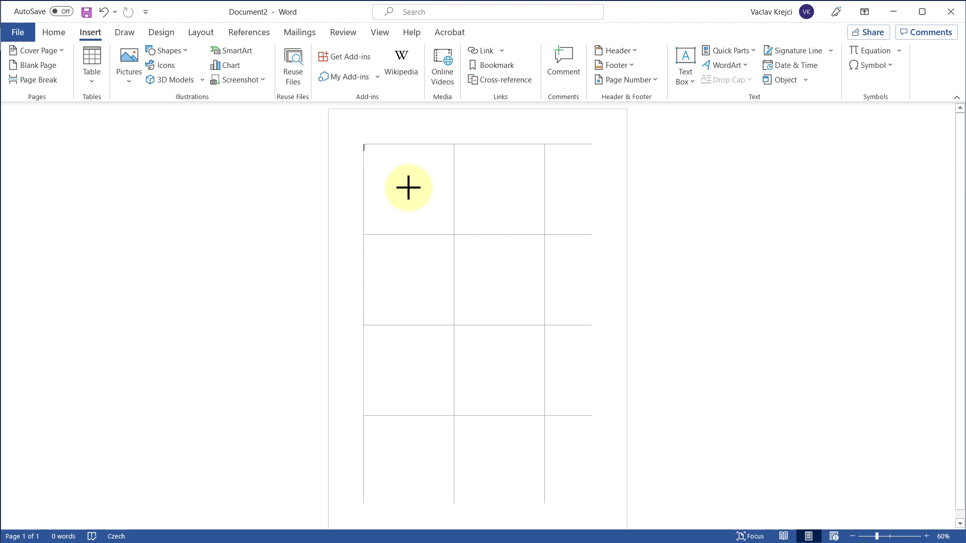
left_click_drag(408, 188, 540, 322)
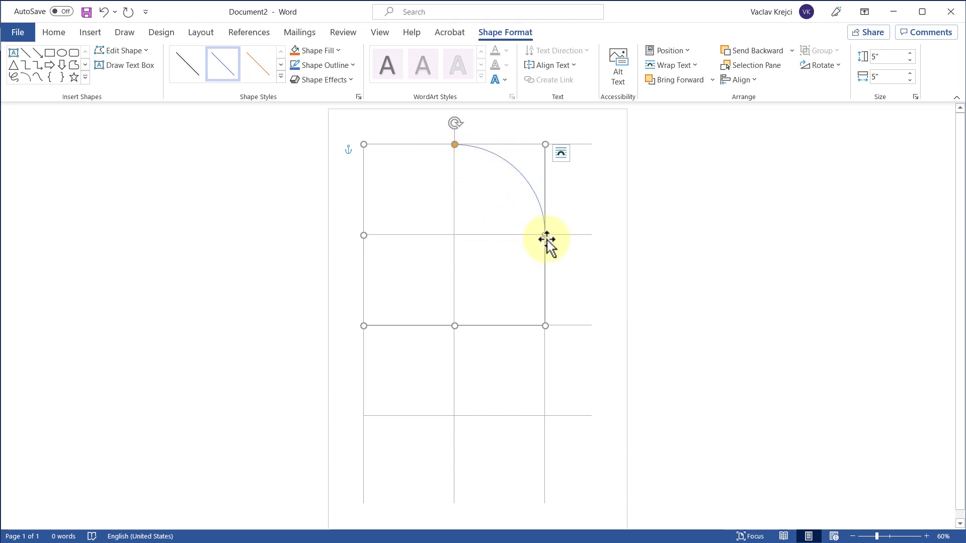
left_click_drag(546, 236, 456, 331)
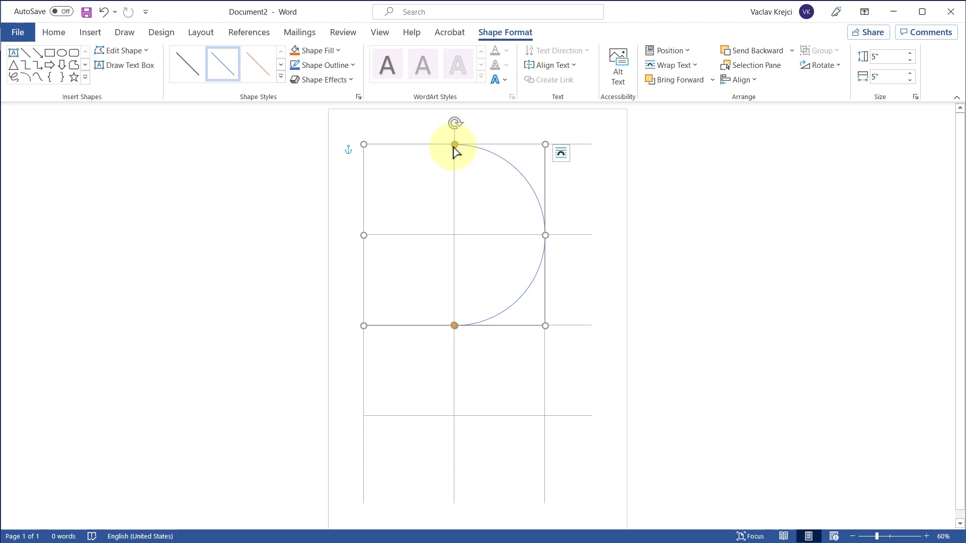
left_click_drag(454, 145, 388, 230)
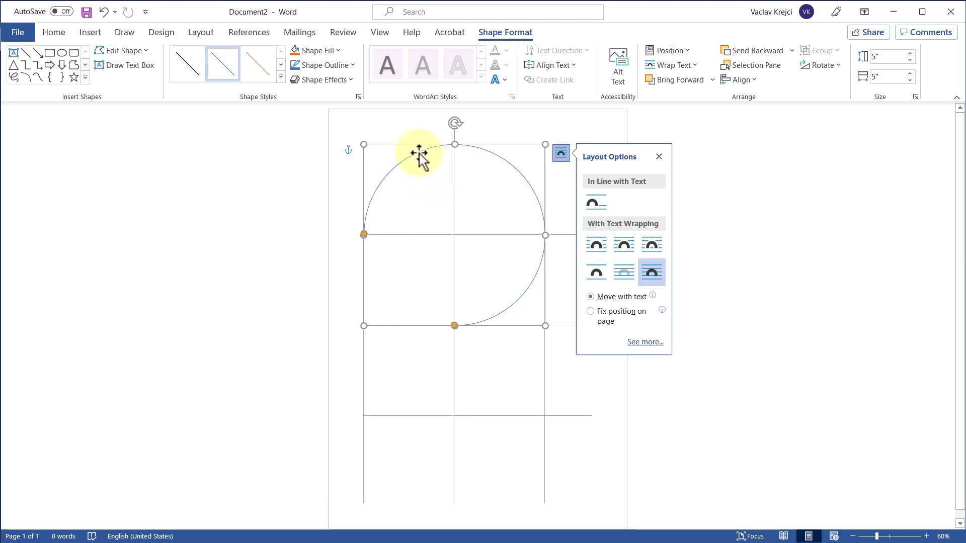
- Duplicate the arc, move its start point up to the top, and select the last arc
left_click_drag(418, 154, 433, 177)
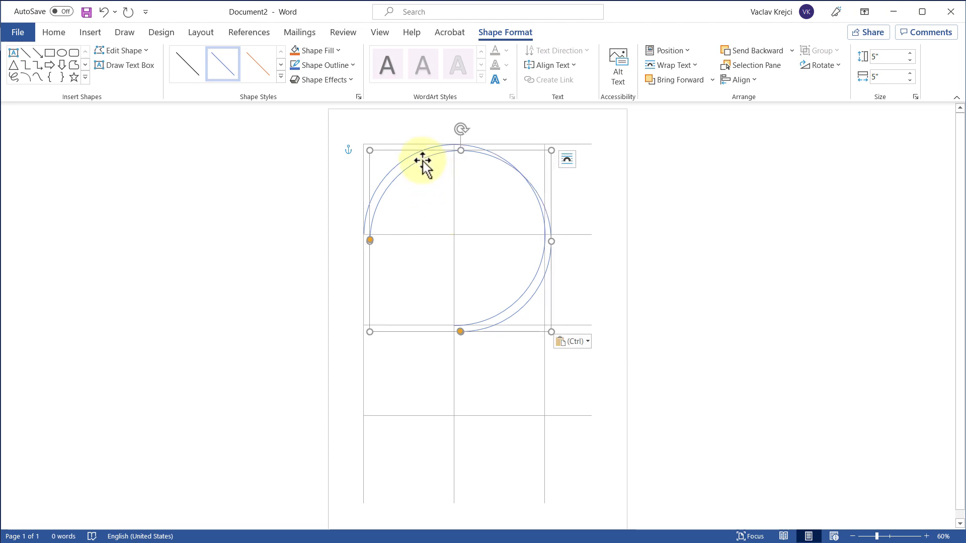
key("ctrl+z")
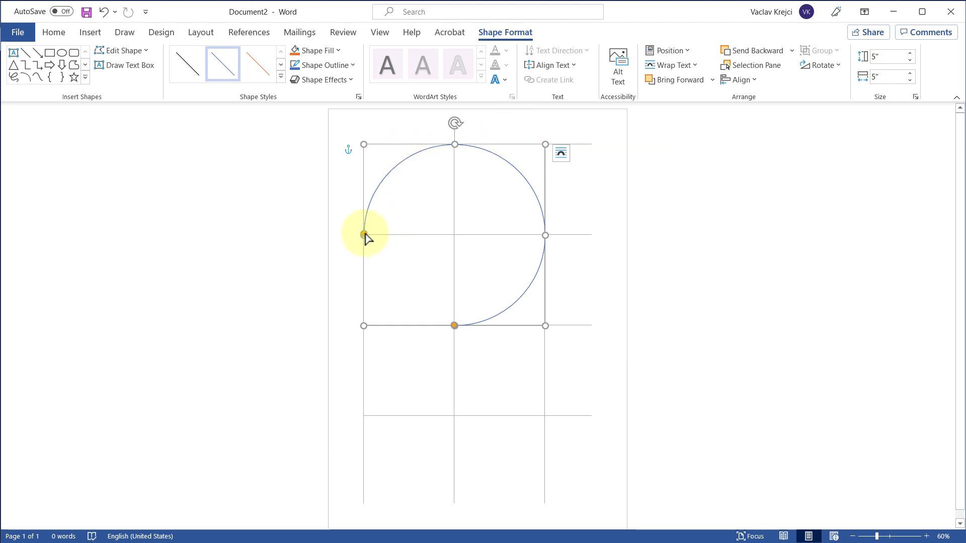
left_click_drag(365, 237, 455, 149)
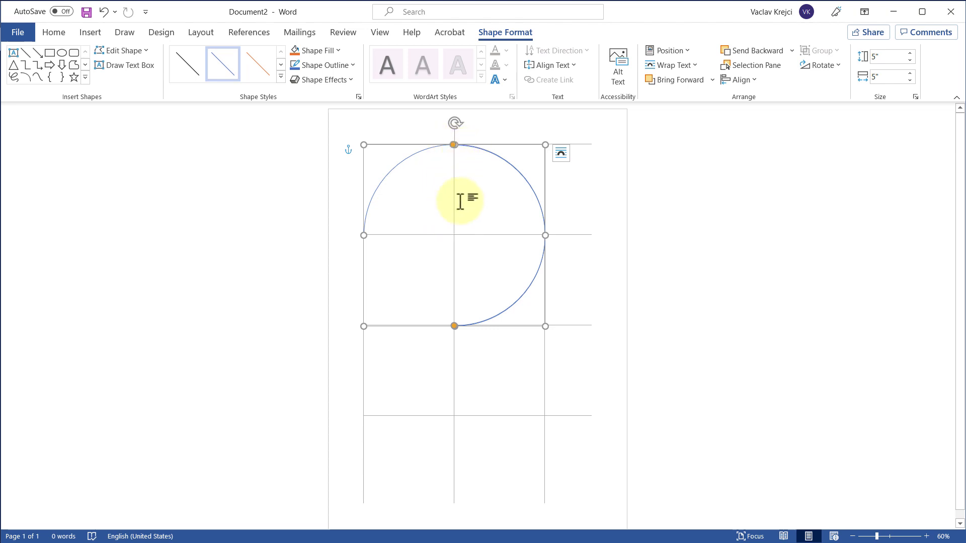
key("ctrl+v")
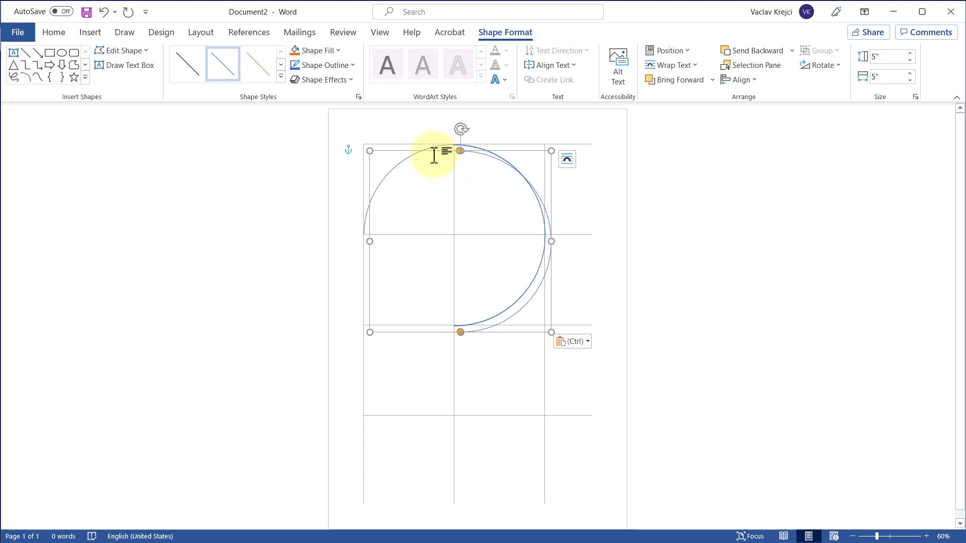
left_click(424, 148)
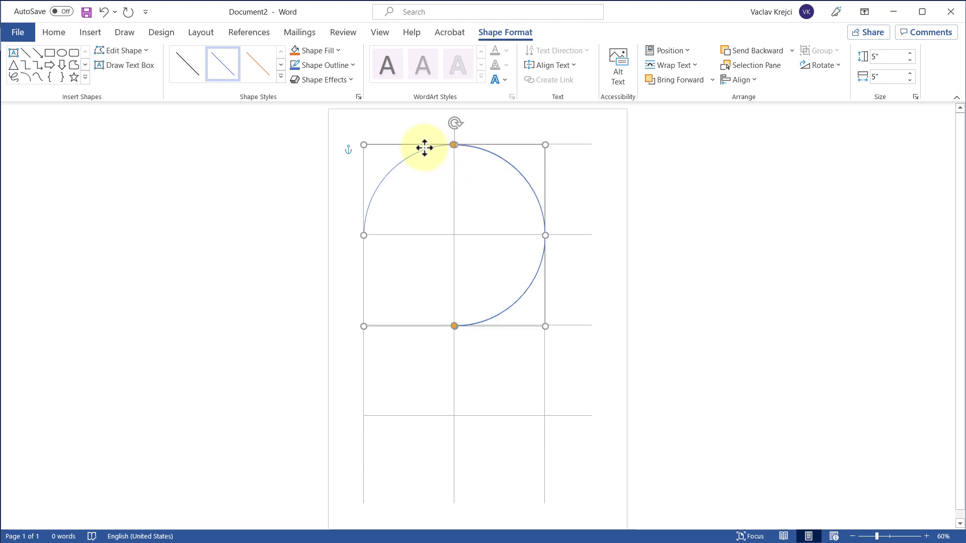
left_click(455, 148)
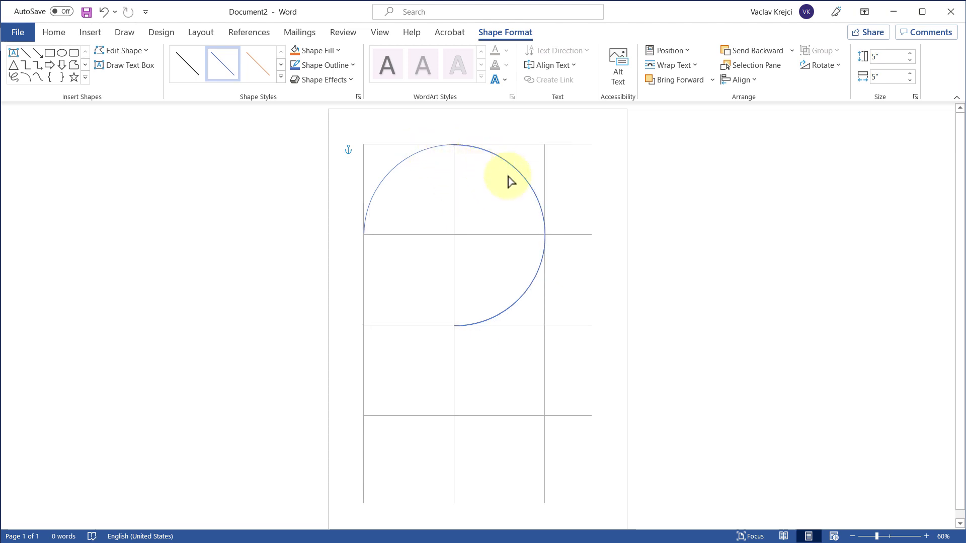
left_click(547, 240)
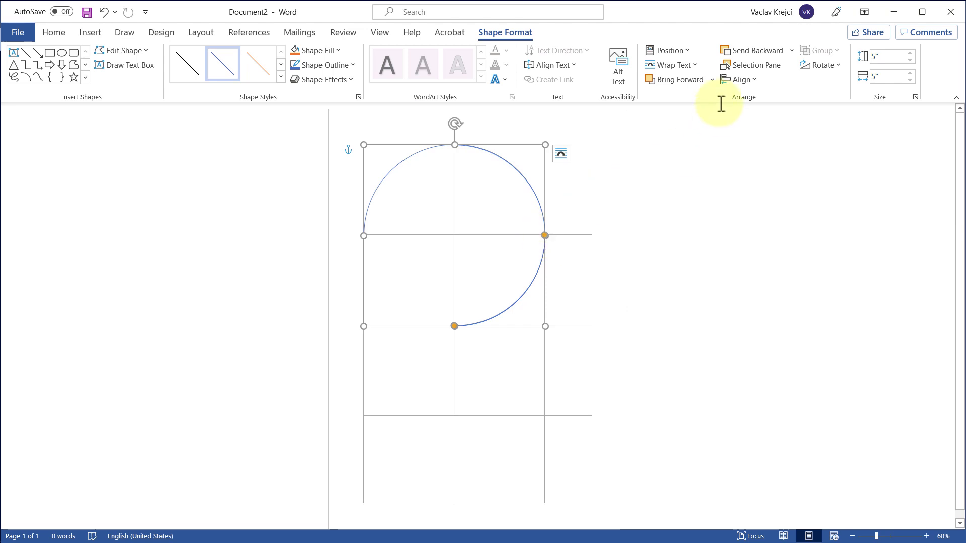
- Select all three arcs and give them a 30 pt outline with Round caps
left_click(742, 69)
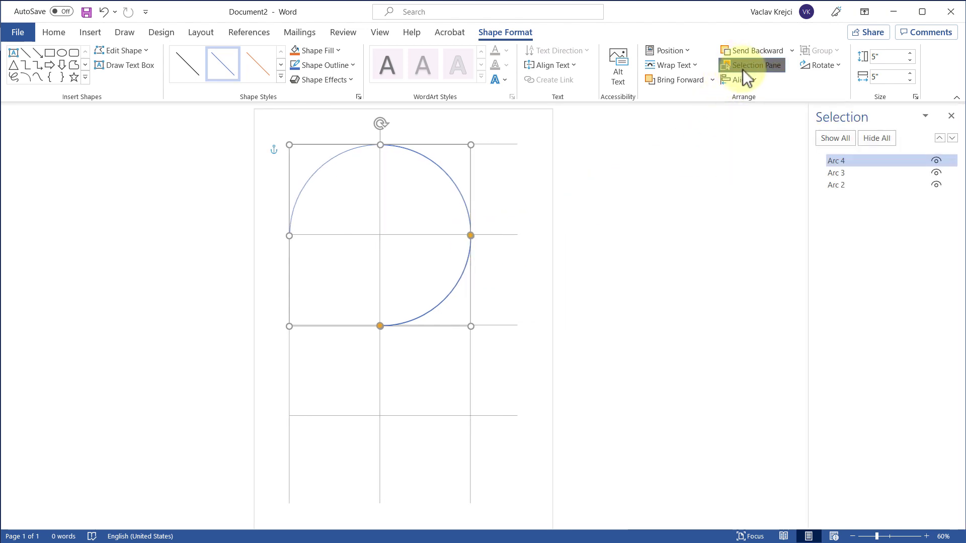
left_click(838, 173, "ctrl")
left_click(846, 184, "ctrl")
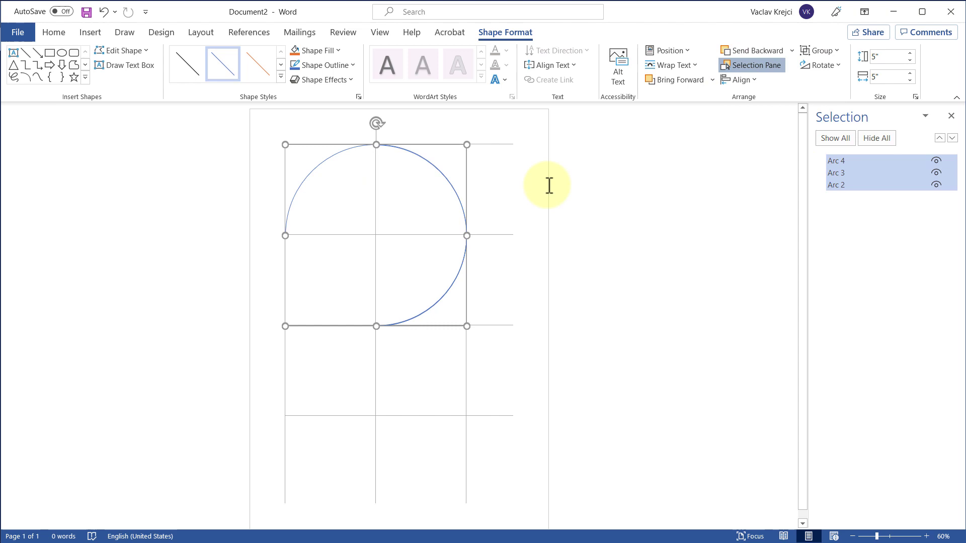
right_click(469, 144)
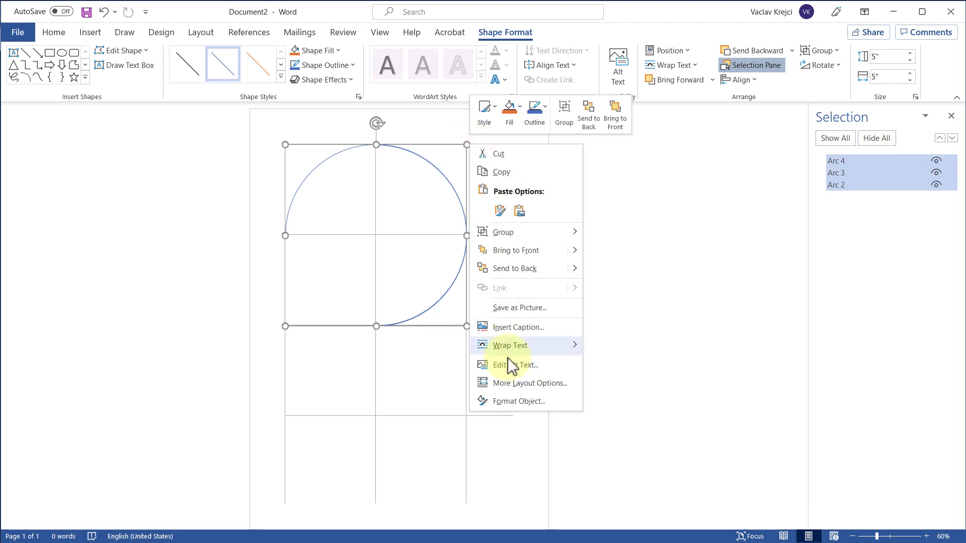
left_click(517, 402)
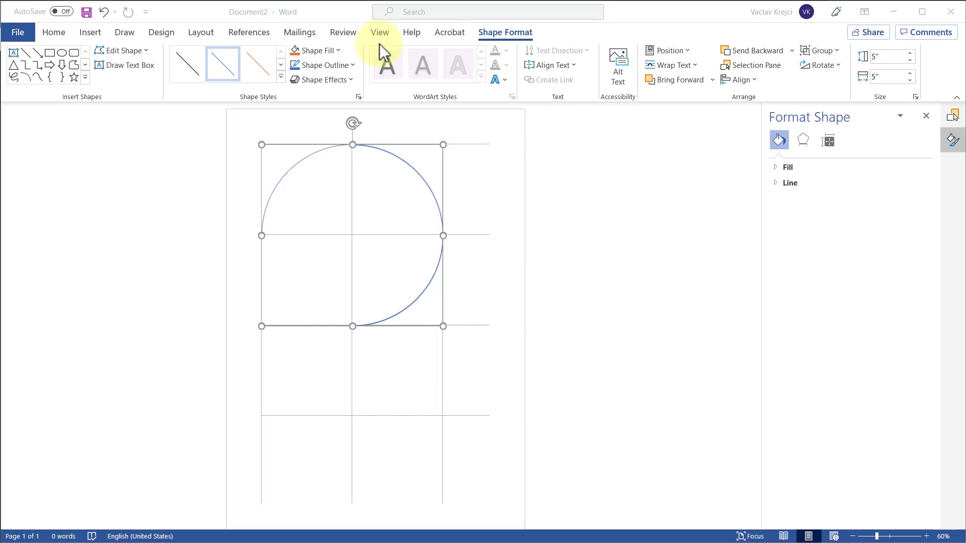
left_click(780, 185)
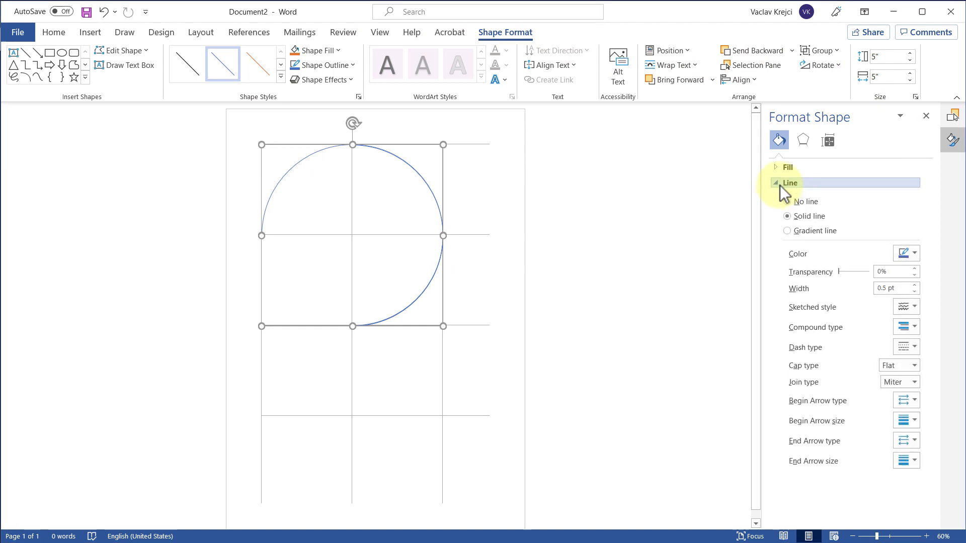
left_click(904, 288)
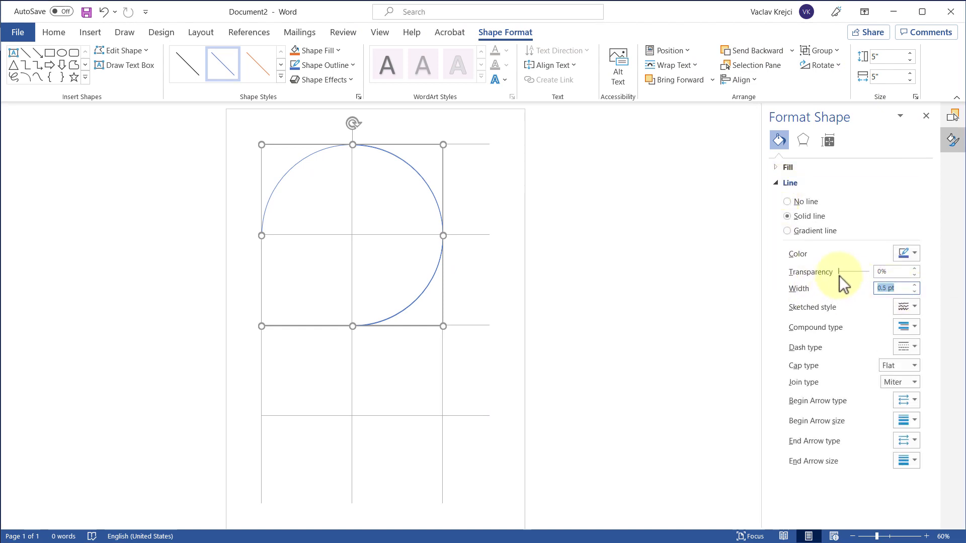
type("30")
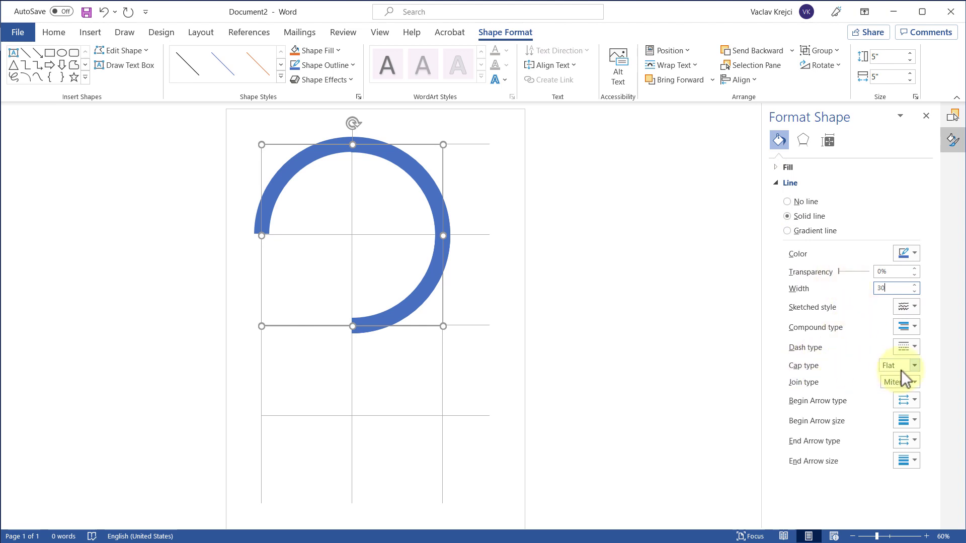
left_click(902, 366)
left_click(895, 391)
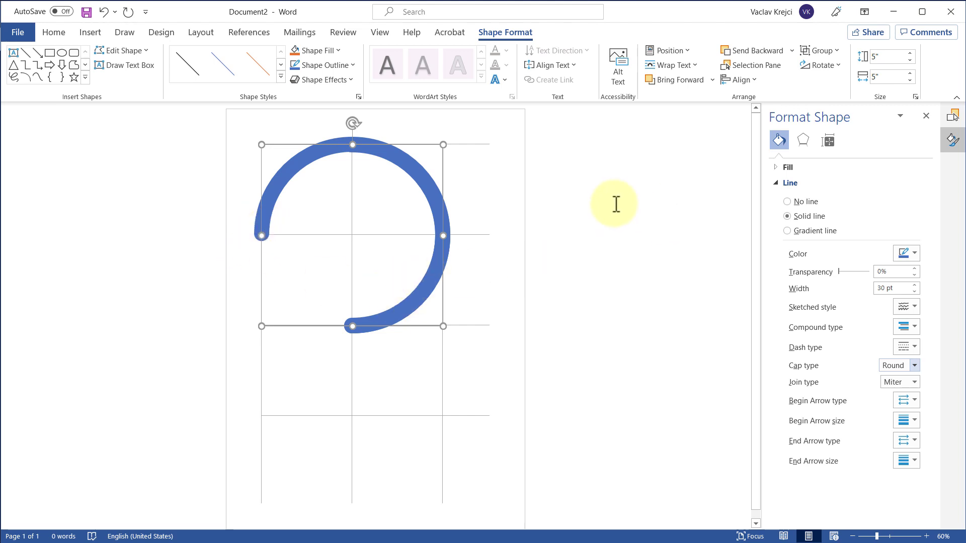
- Apply the Blue Warm theme colour scheme from the Design tab
left_click(151, 35)
left_click(695, 75)
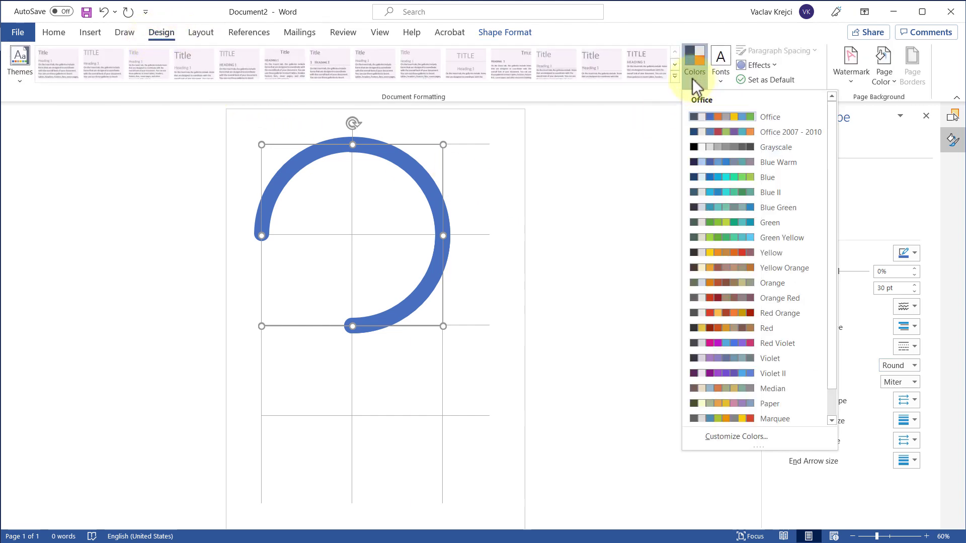
left_click(747, 162)
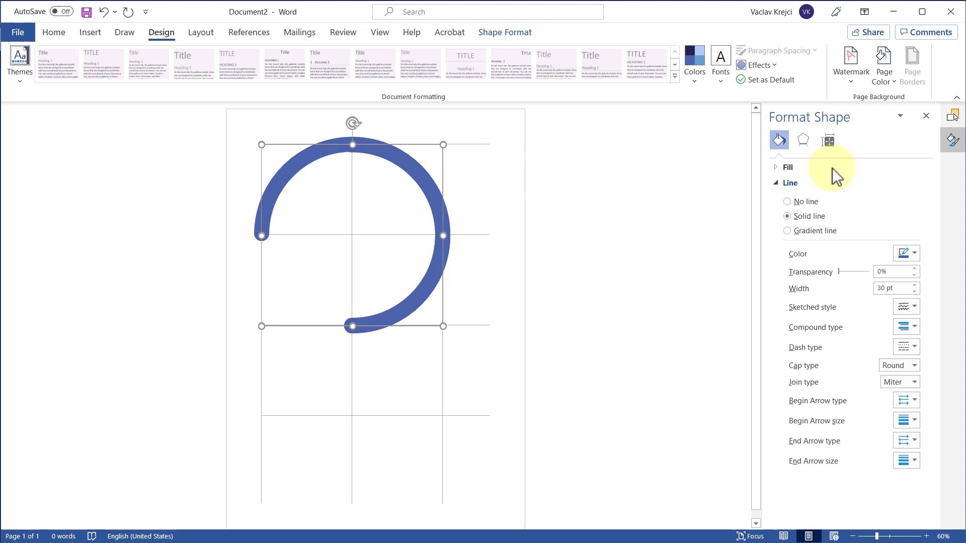
left_click(947, 123)
- Change Arc 2's outline colour to pale lavender
left_click(627, 213)
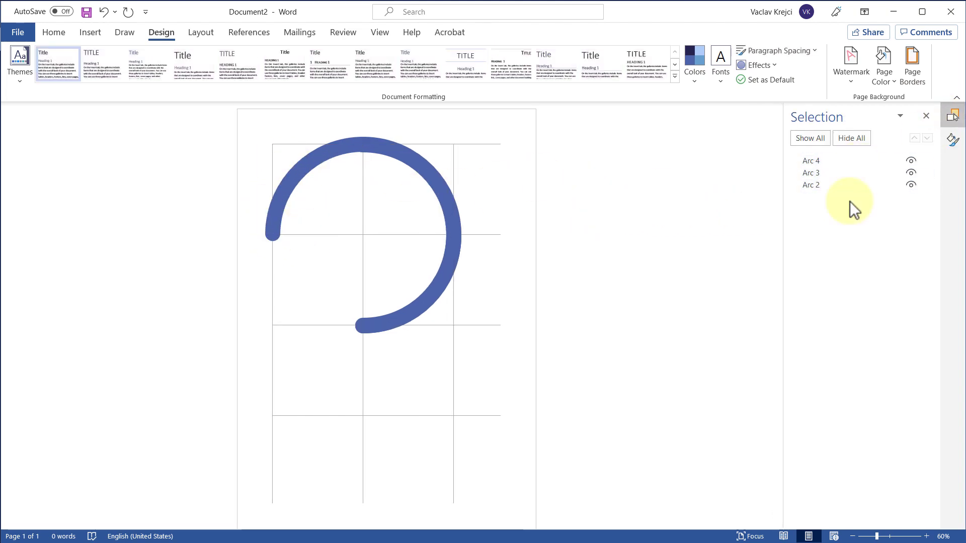
left_click(826, 186)
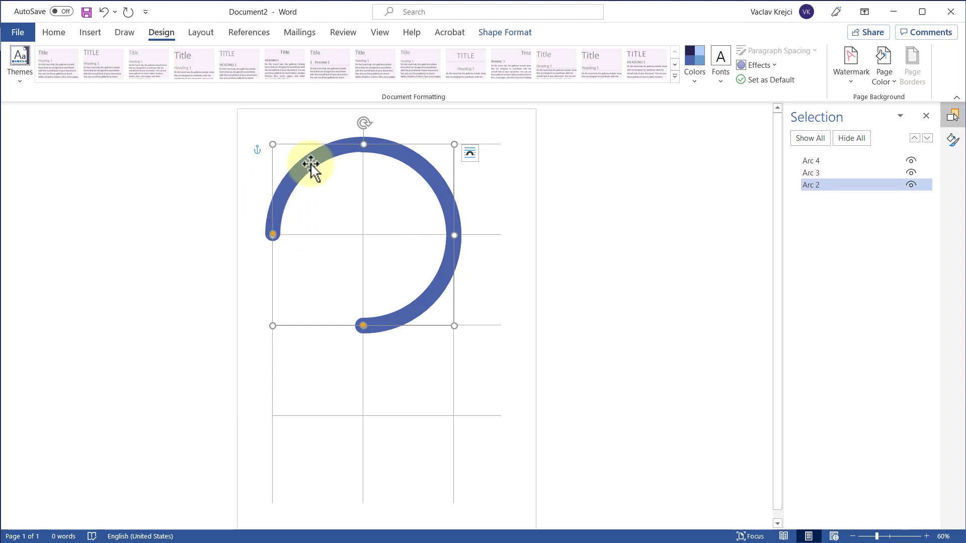
left_click(952, 140)
left_click(951, 139)
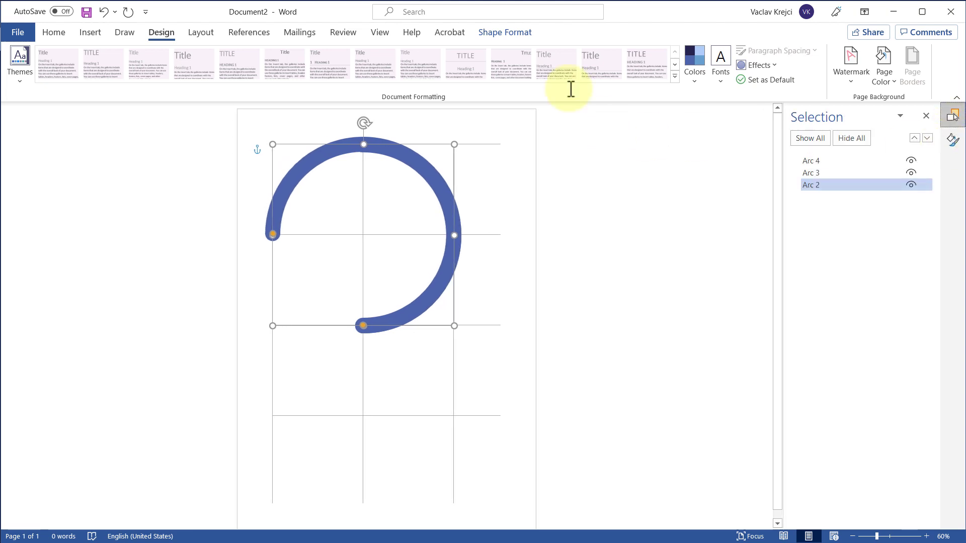
left_click(496, 34)
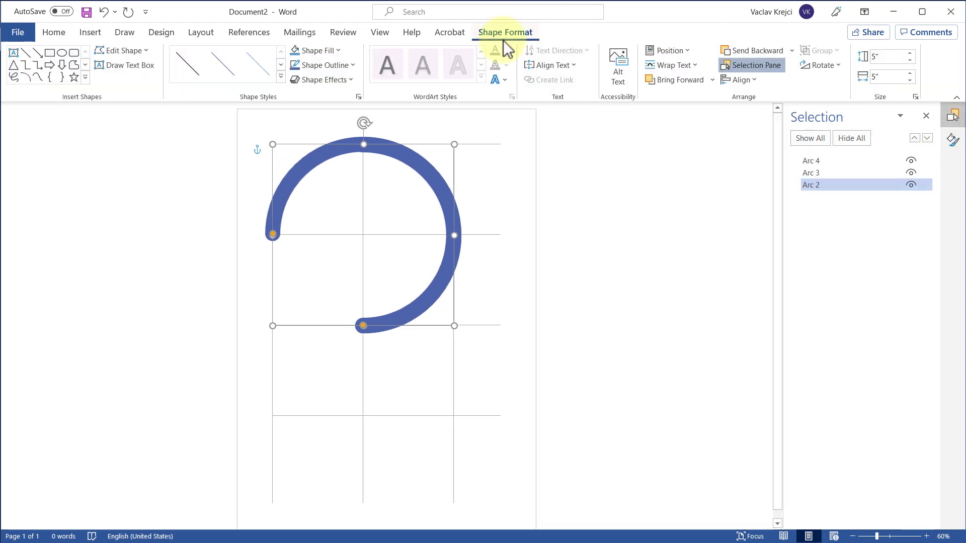
left_click(326, 66)
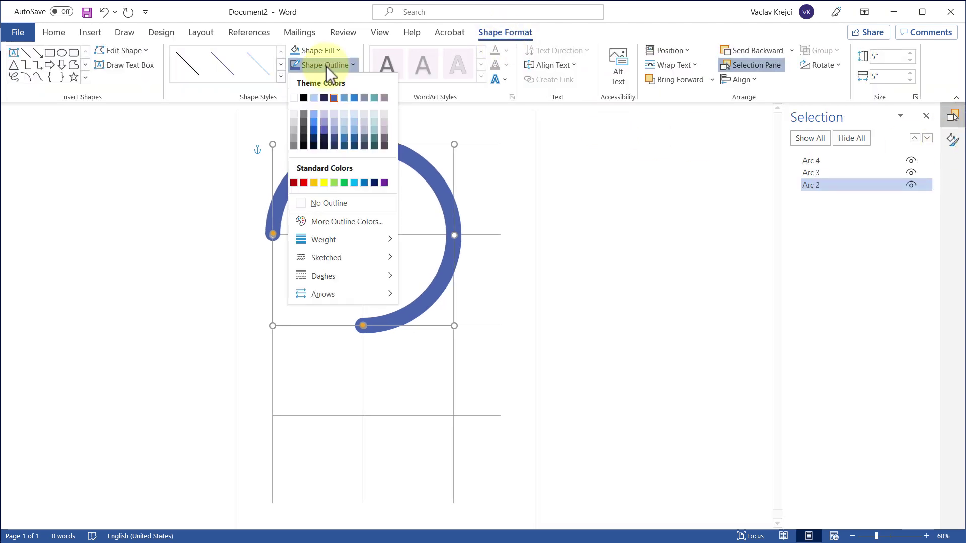
left_click(334, 123)
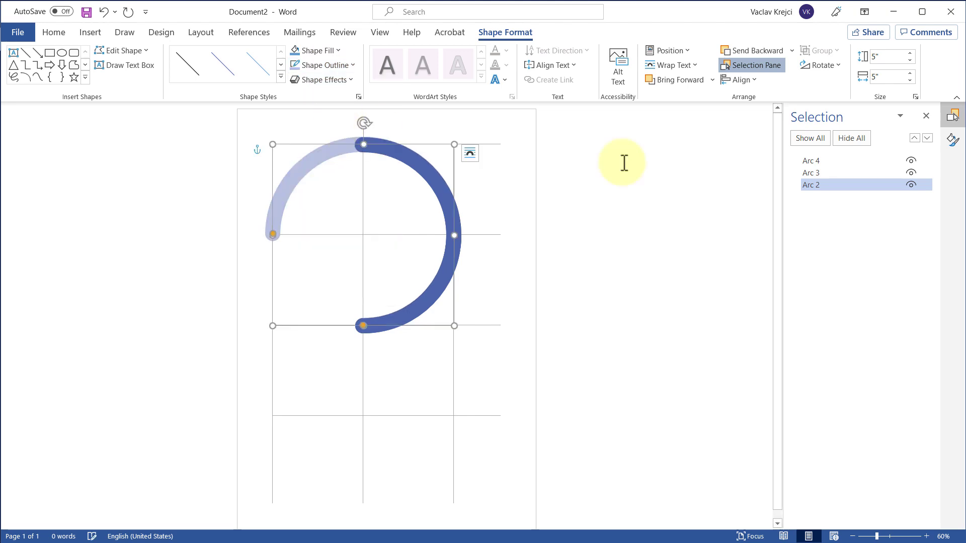
- Colour Arc 3's outline medium lavender and Arc 4's dark navy
left_click(810, 174)
left_click(339, 65)
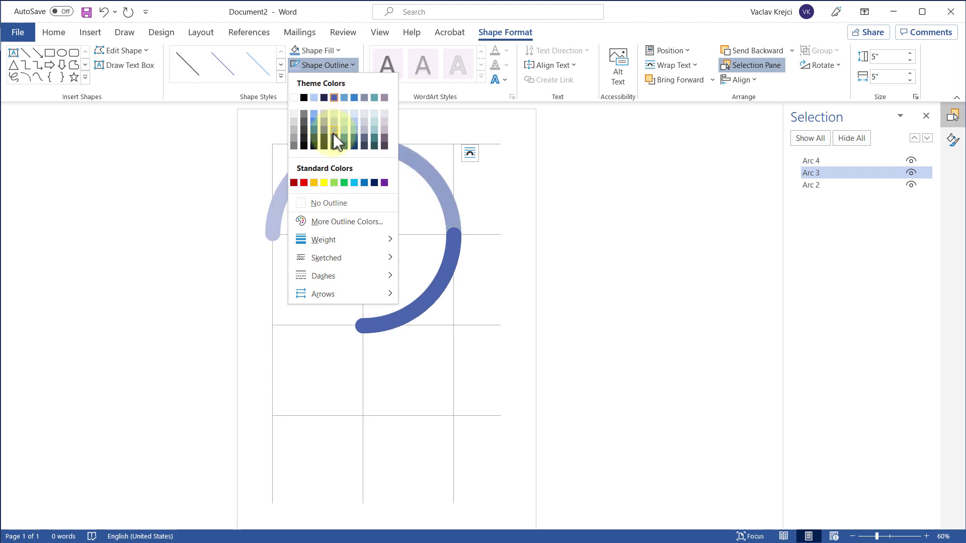
left_click(333, 133)
left_click(820, 161)
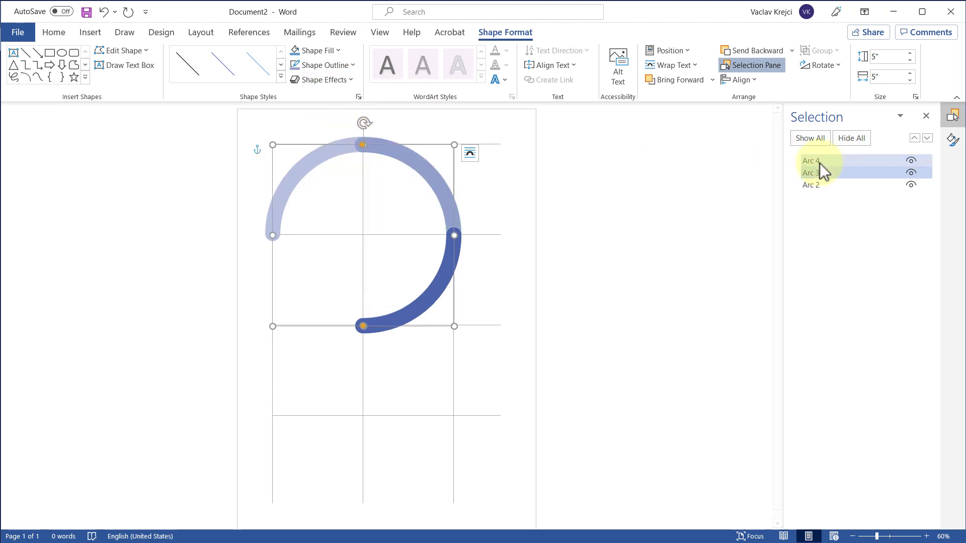
left_click(321, 70)
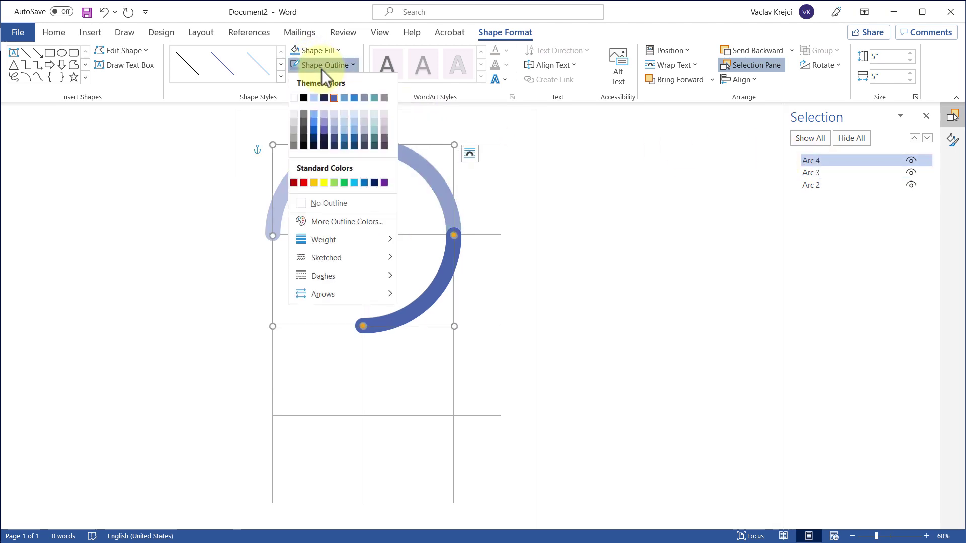
left_click(333, 137)
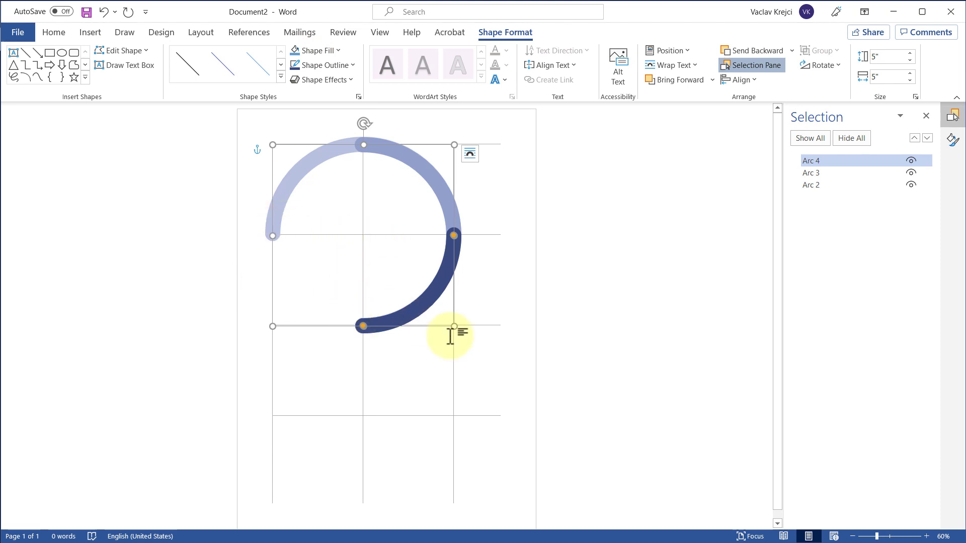
left_click(475, 297)
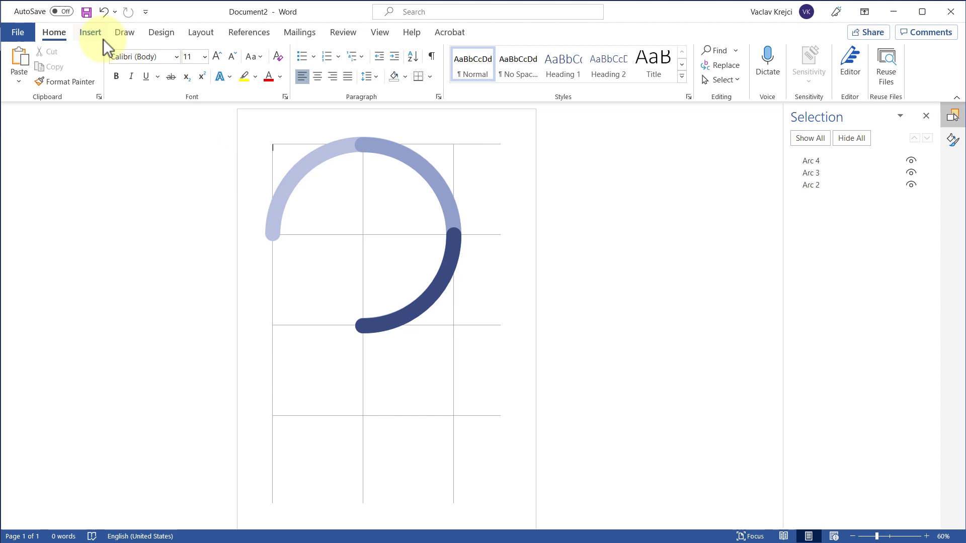
- Draw a horizontal straight line leftward from the bottom end of the arcs
left_click(91, 32)
left_click(163, 50)
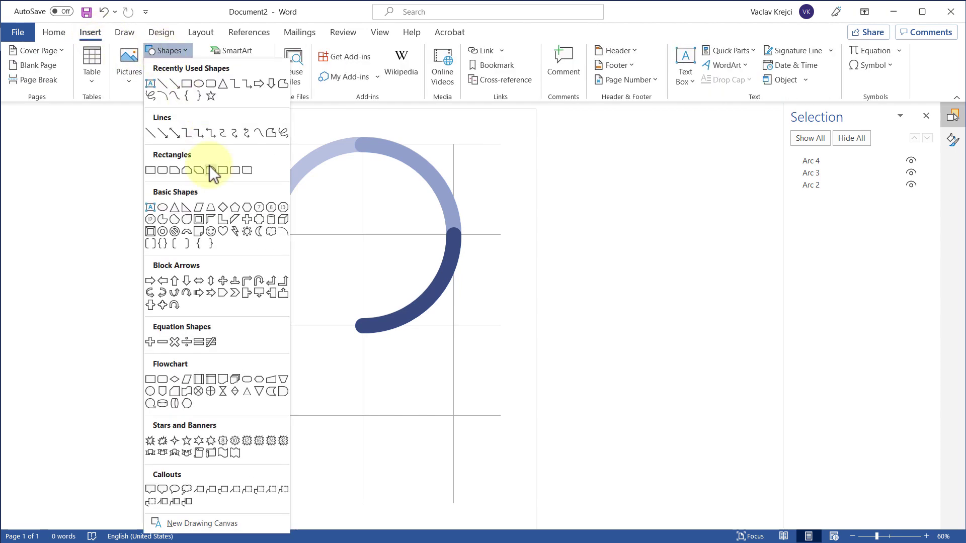
left_click(153, 134)
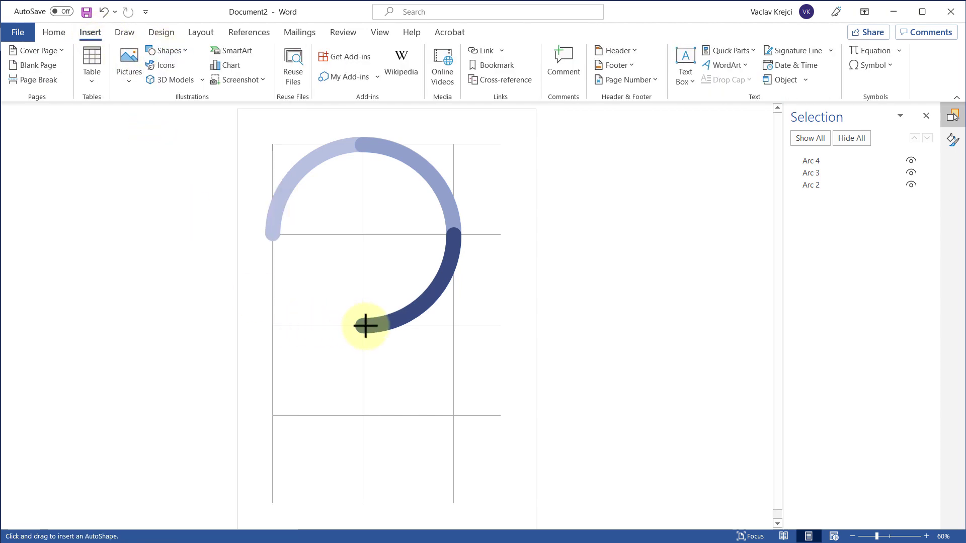
left_click_drag(365, 326, 182, 324)
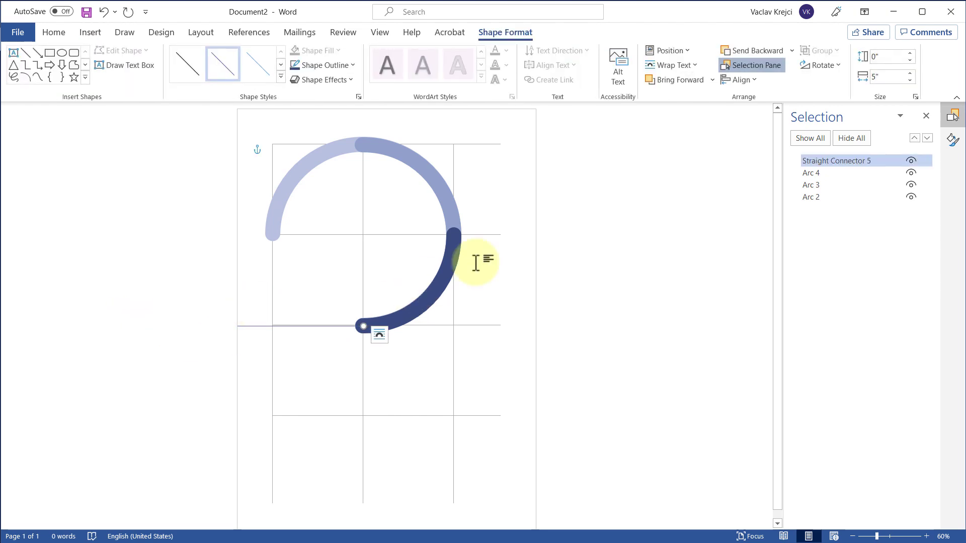
- Give the line a 30 pt width, Round caps and a dark navy colour
left_click(952, 140)
left_click(893, 288)
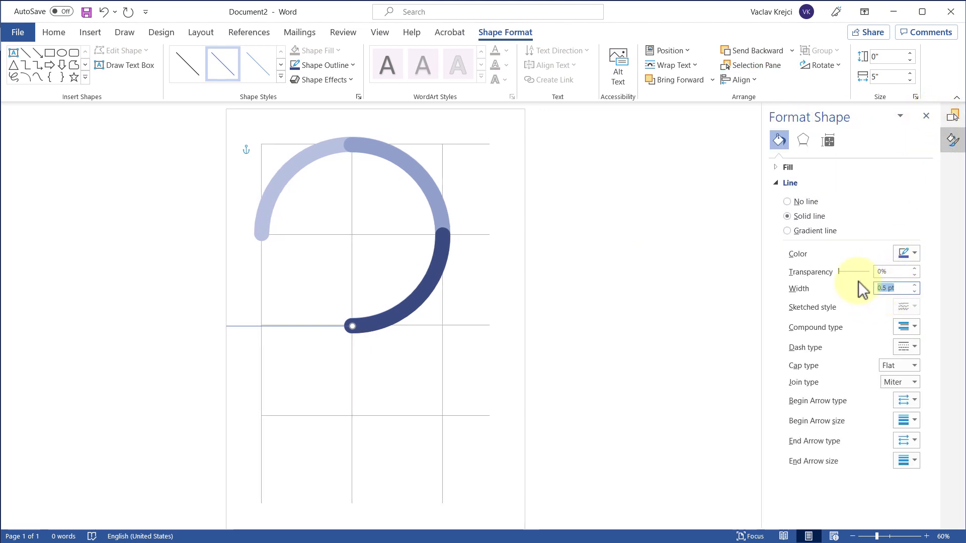
type("30")
left_click(897, 365)
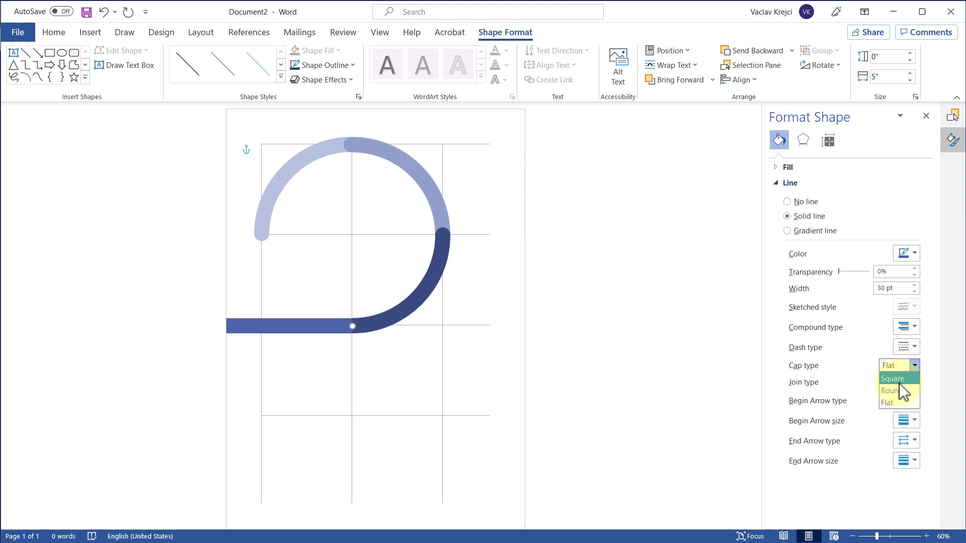
left_click(901, 388)
left_click(325, 66)
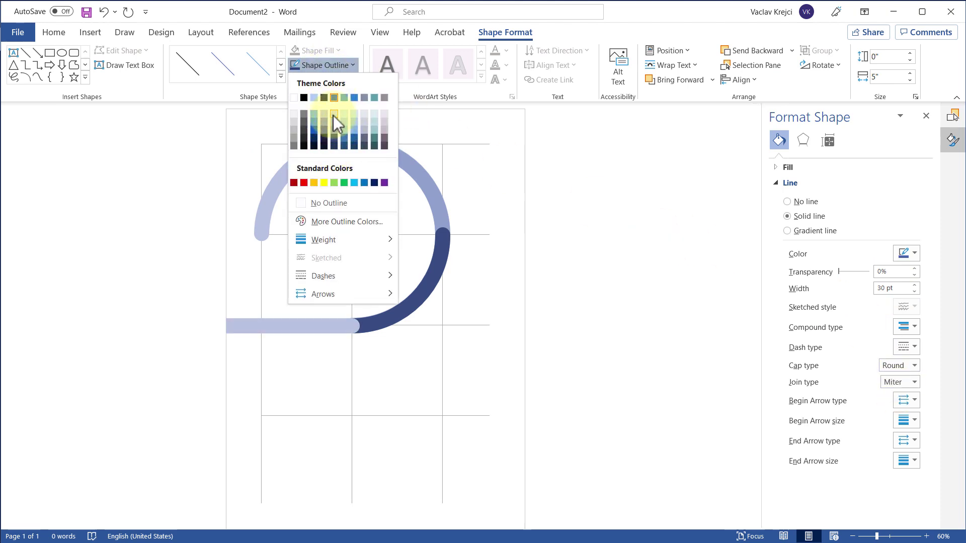
left_click(333, 147)
left_click(476, 292)
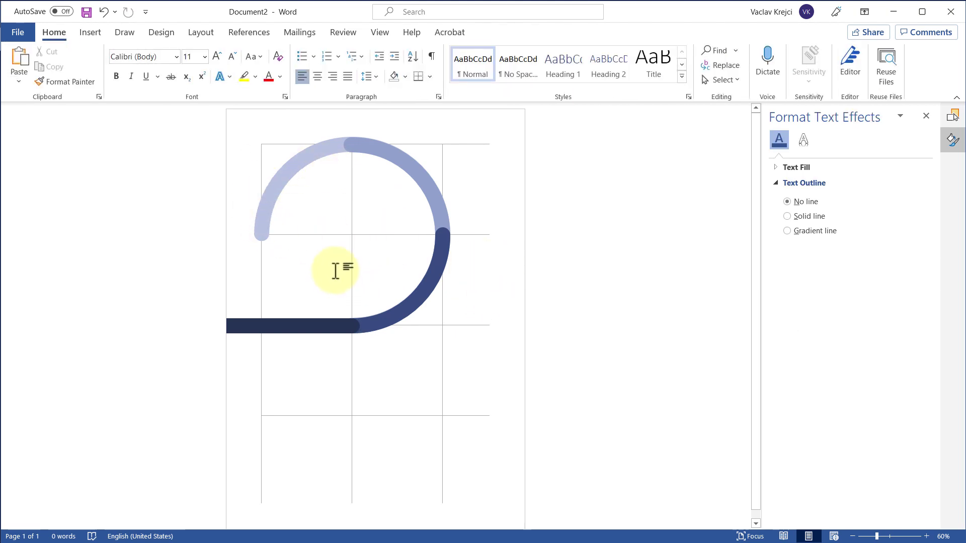
- Draw a 5 x 5 inch filled circle from the top-left grid corner over the arcs
left_click(97, 38)
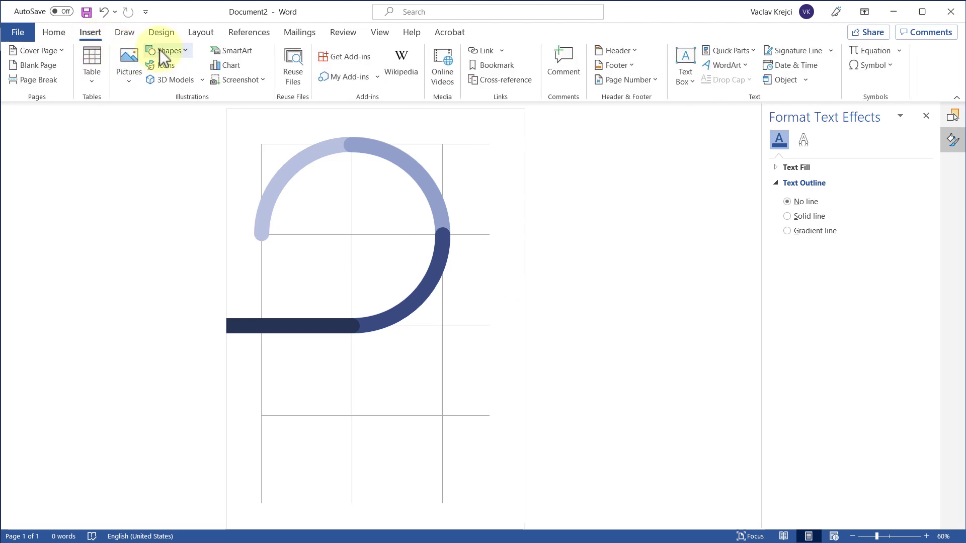
left_click(159, 50)
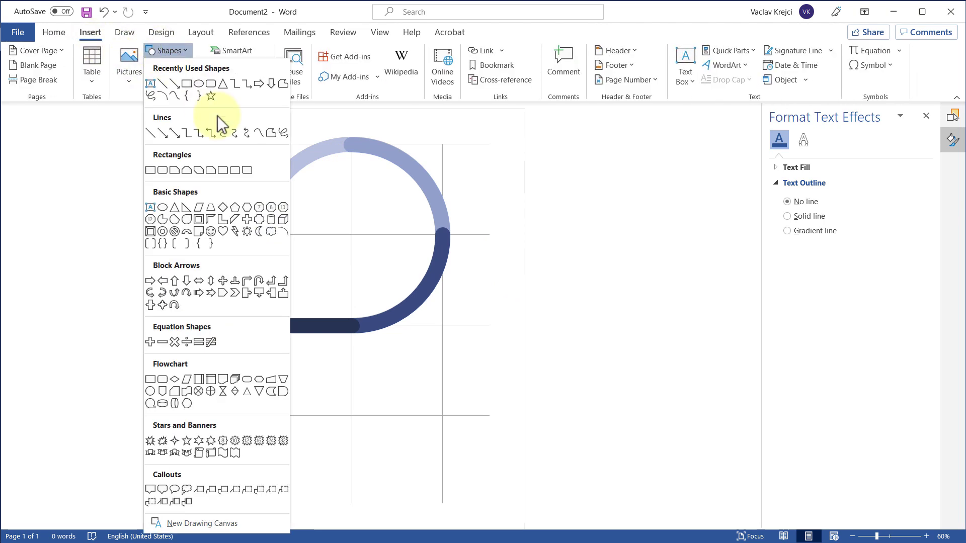
left_click(198, 85)
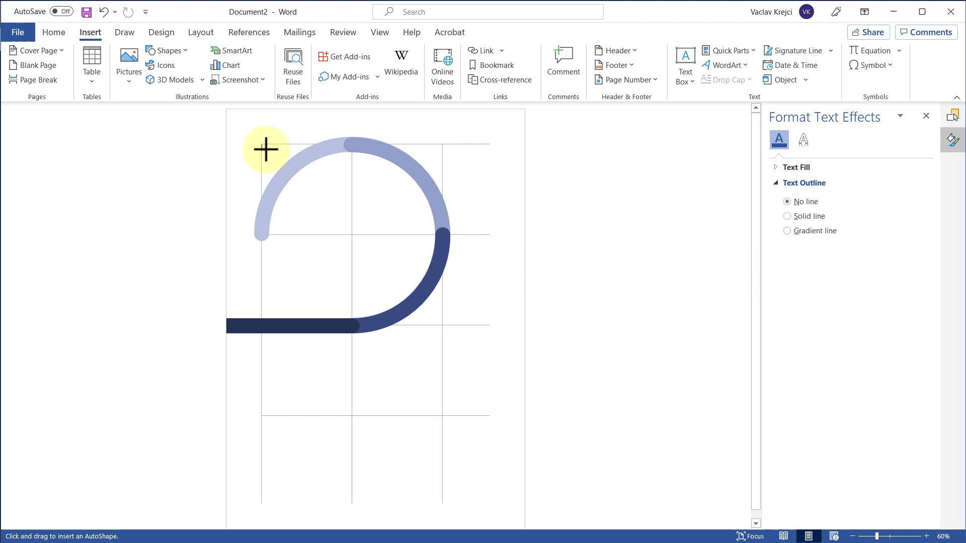
left_click_drag(261, 145, 447, 327)
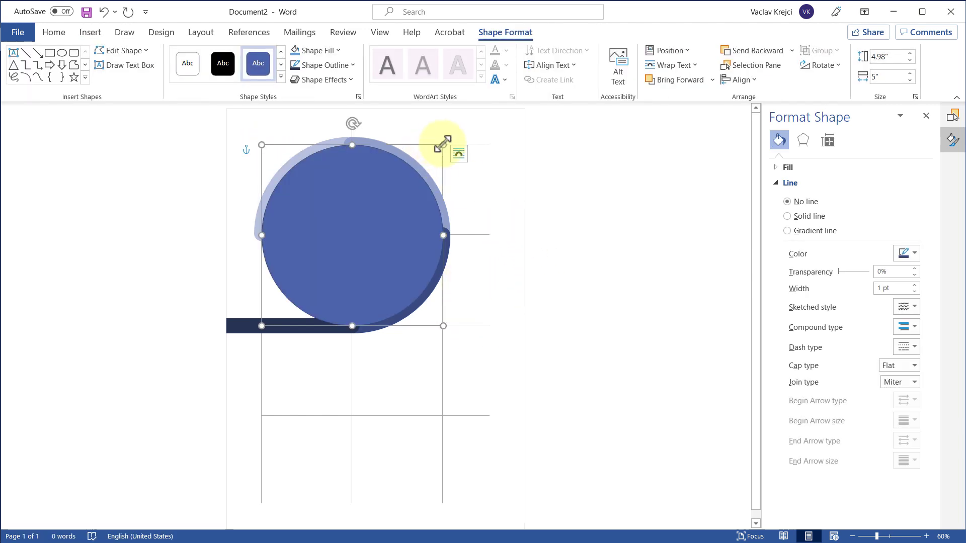
mouse_move(442, 143)
left_mouse_down()
mouse_move(369, 209)
mouse_move(466, 145)
mouse_move(479, 209)
mouse_move(474, 142)
mouse_move(388, 140)
mouse_move(457, 144)
left_mouse_up()
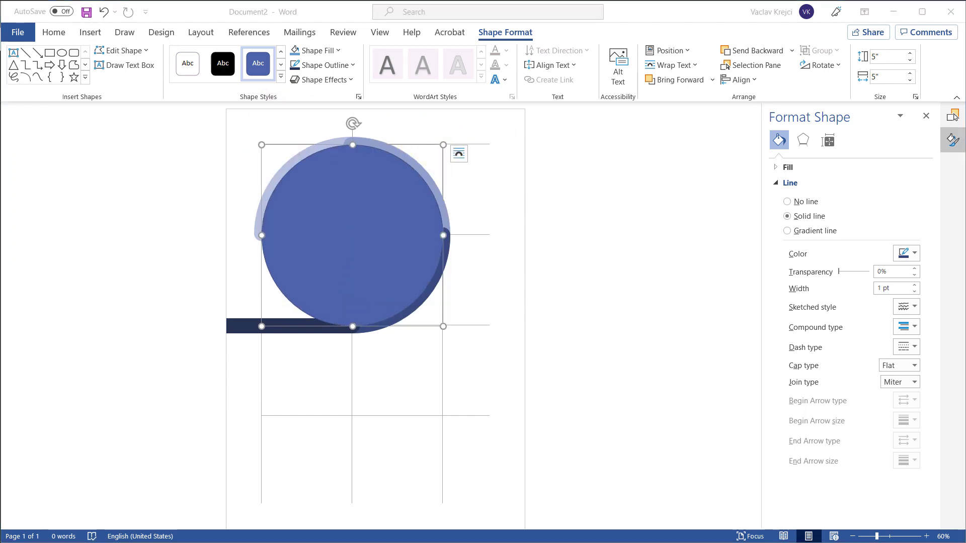
left_click(348, 14)
- Hide the gridlines and shrink the circle to sit centred inside the arcs
left_click(380, 35)
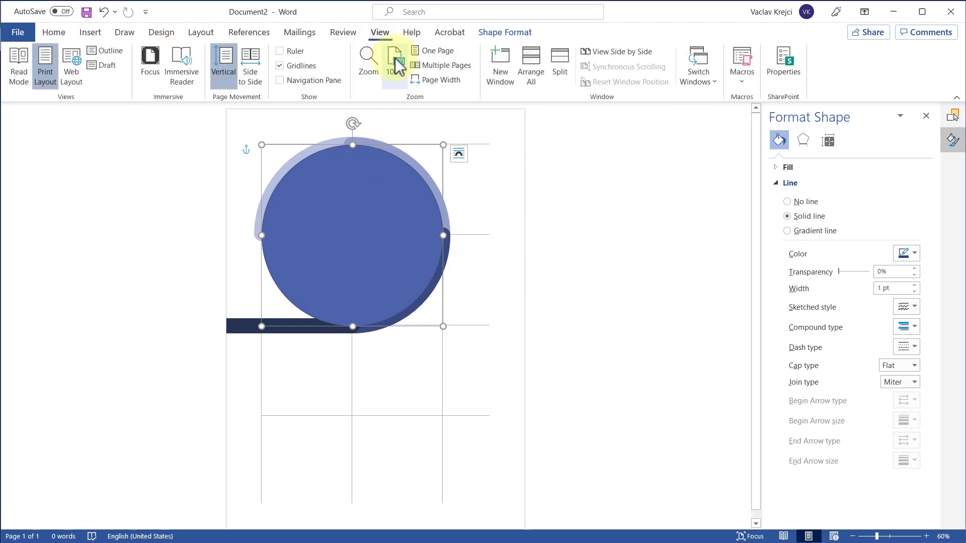
left_click(305, 68)
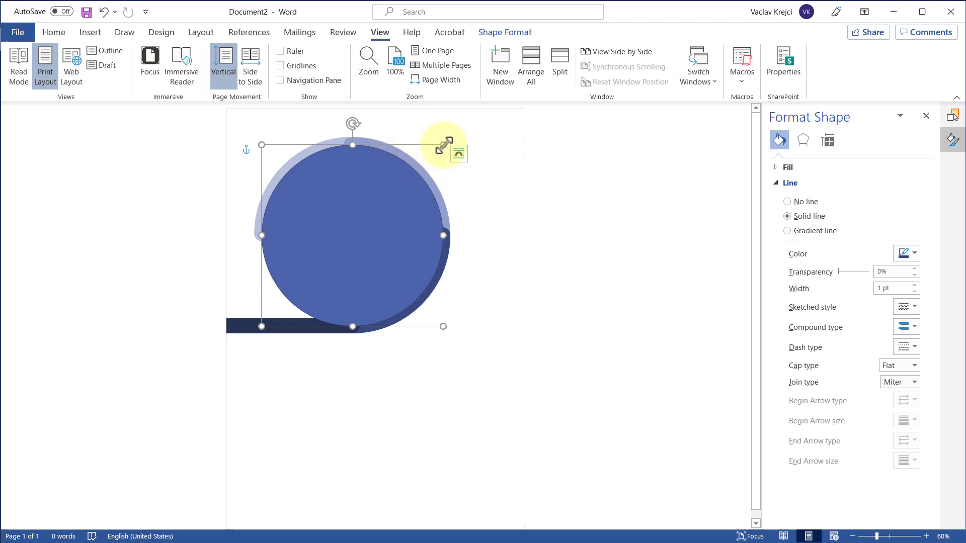
left_click_drag(444, 145, 424, 169)
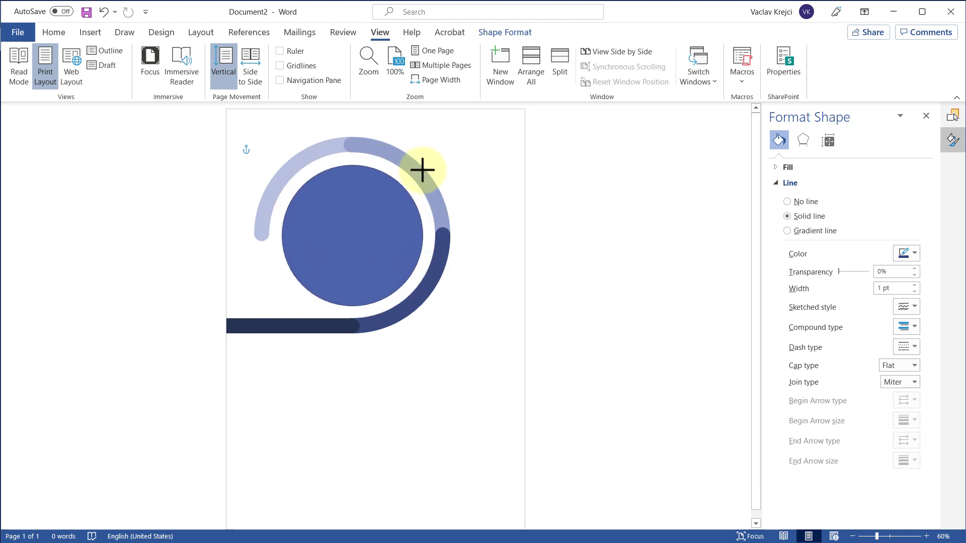
left_click(439, 173)
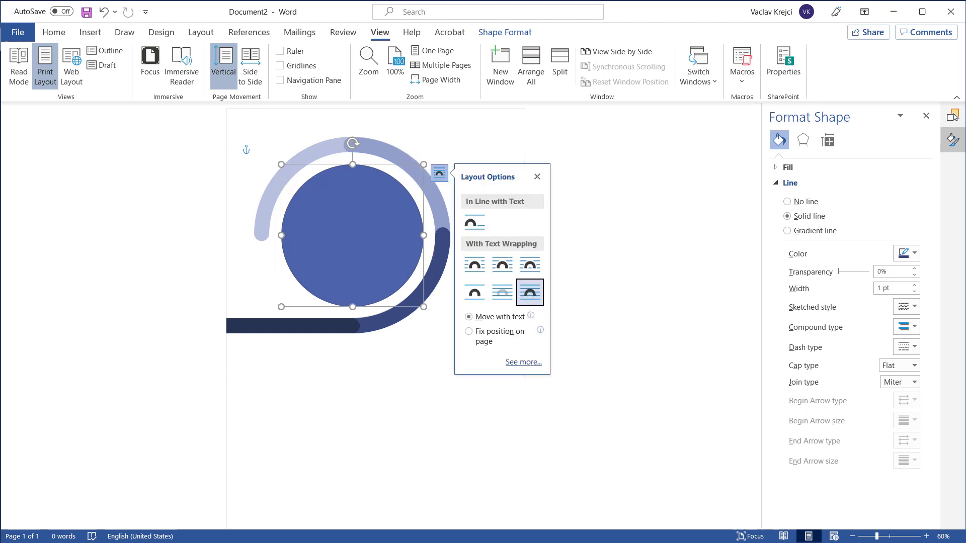
- Set the circle's outline to No line
key("Escape")
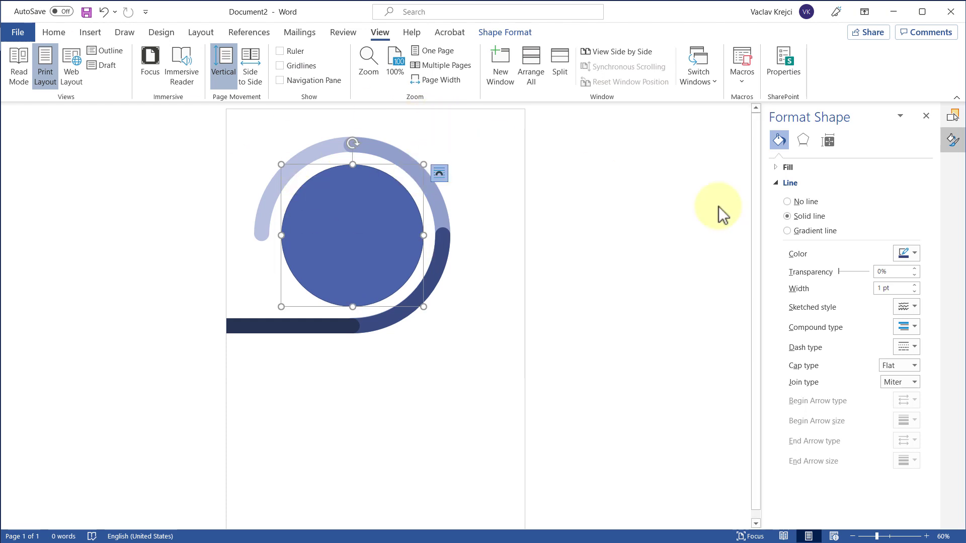
left_click(800, 202)
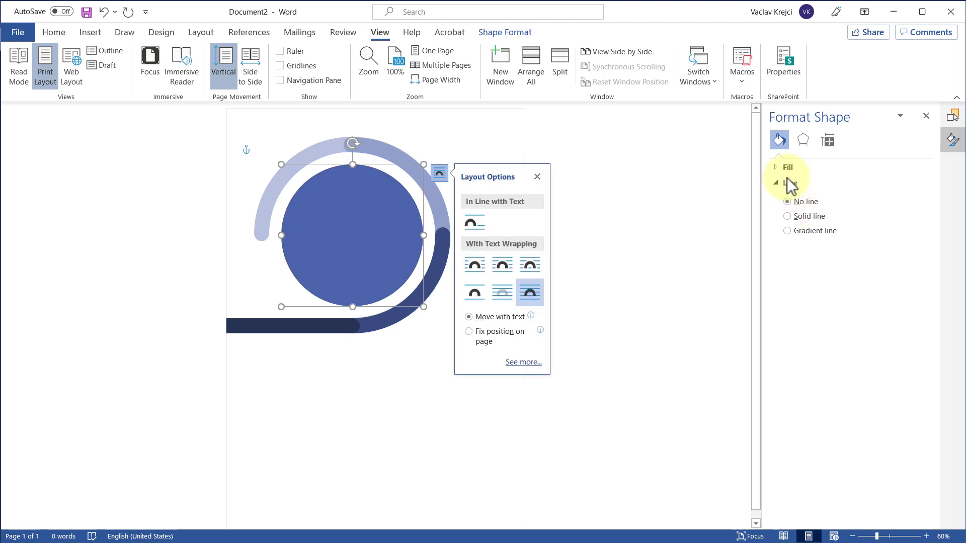
left_click(537, 176)
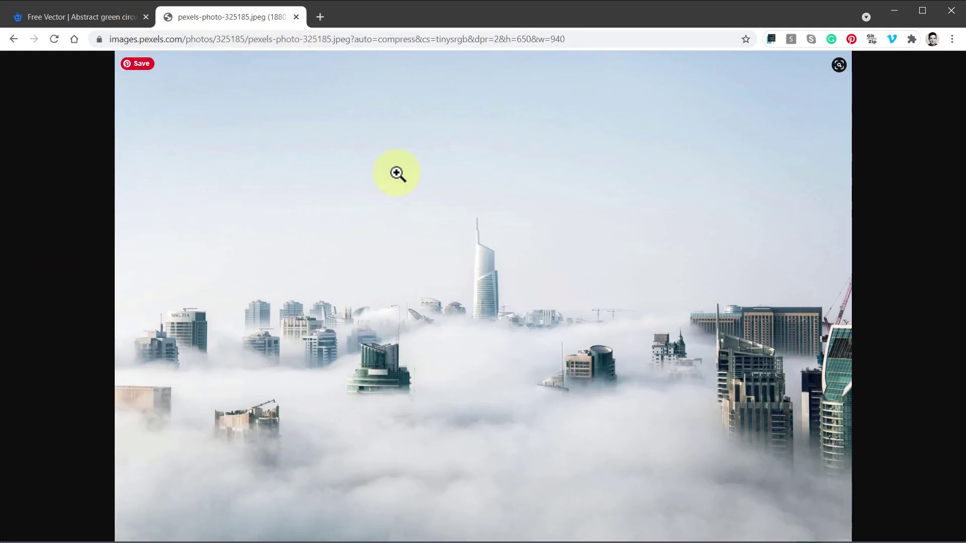
- Copy the foggy city skyline photo from the Pexels page in Chrome
right_click(391, 157)
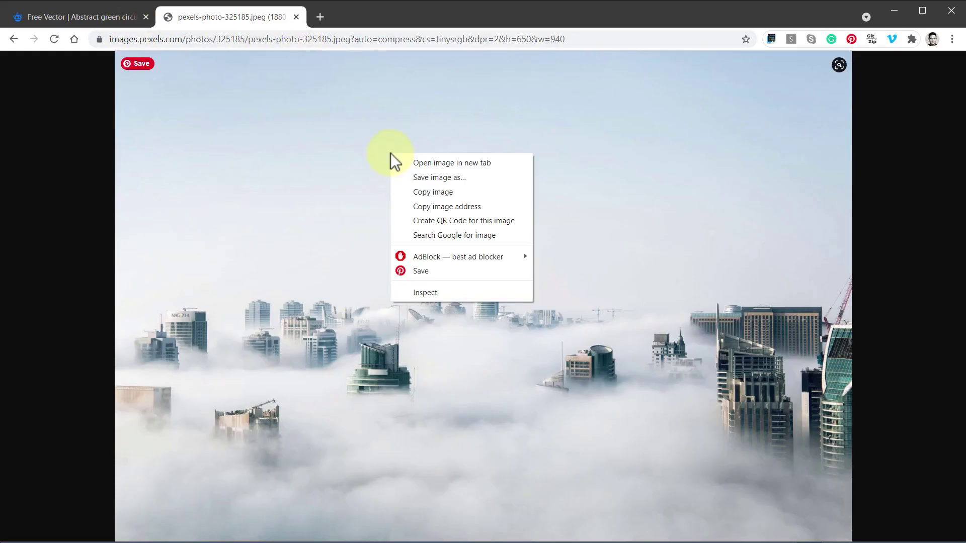
left_click(460, 195)
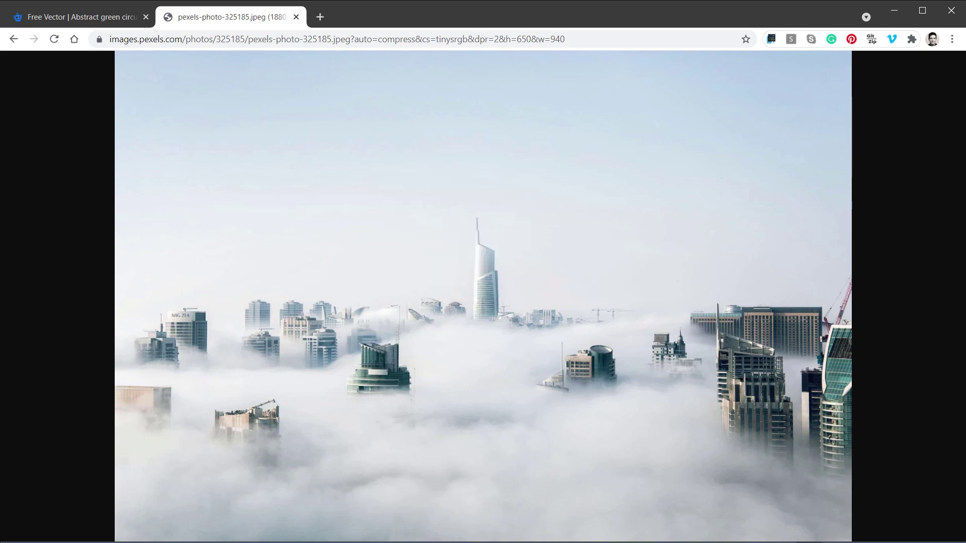
- Back in Word, fill the inner circle with the copied city photo
key("alt+Tab")
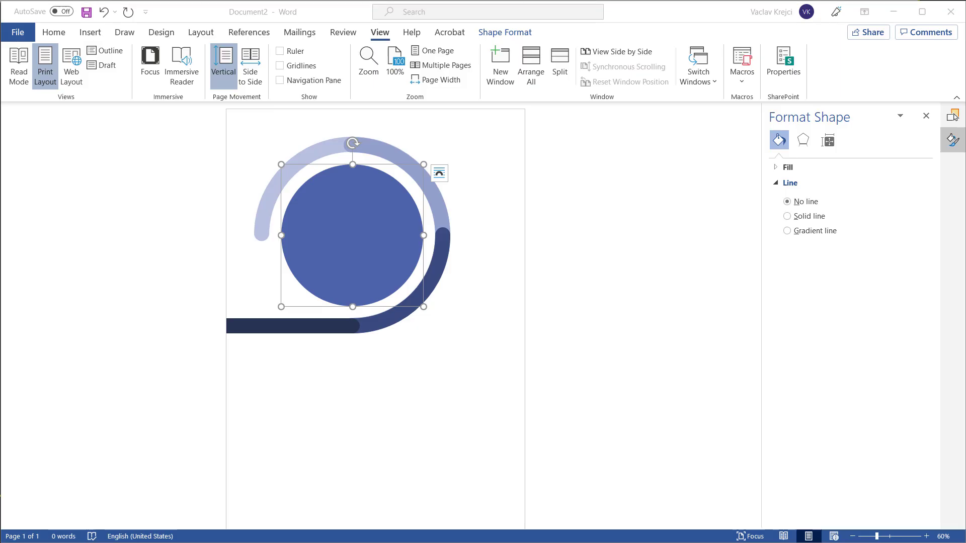
left_click(783, 167)
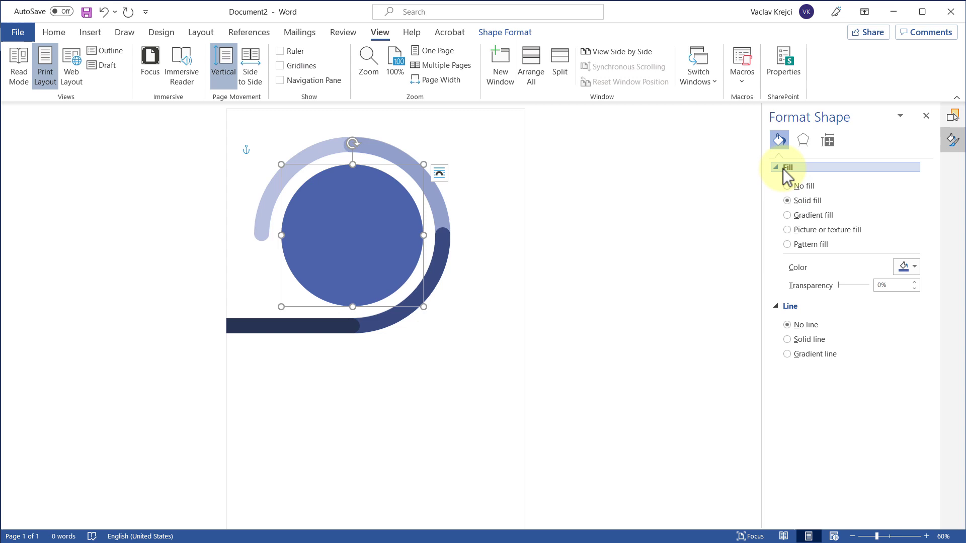
left_click(804, 230)
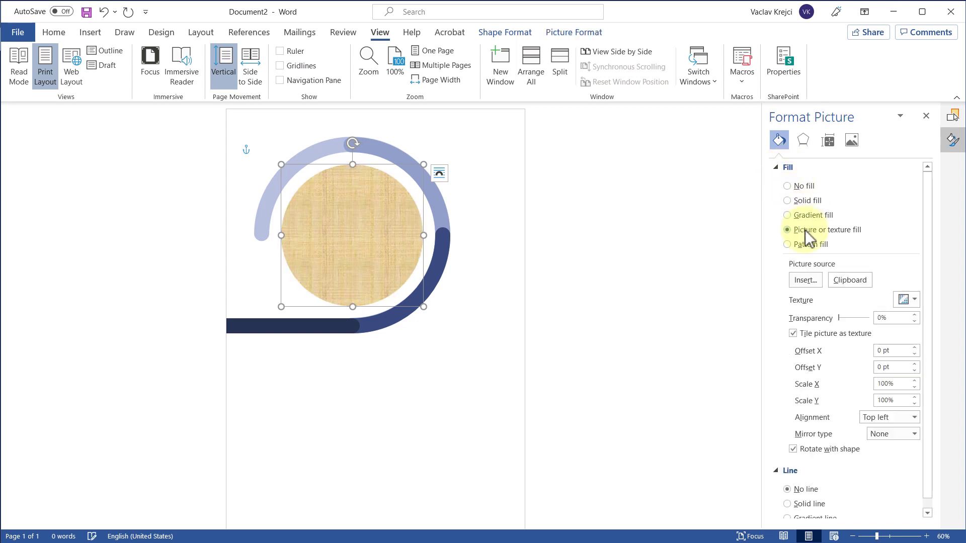
left_click_drag(762, 244, 686, 246)
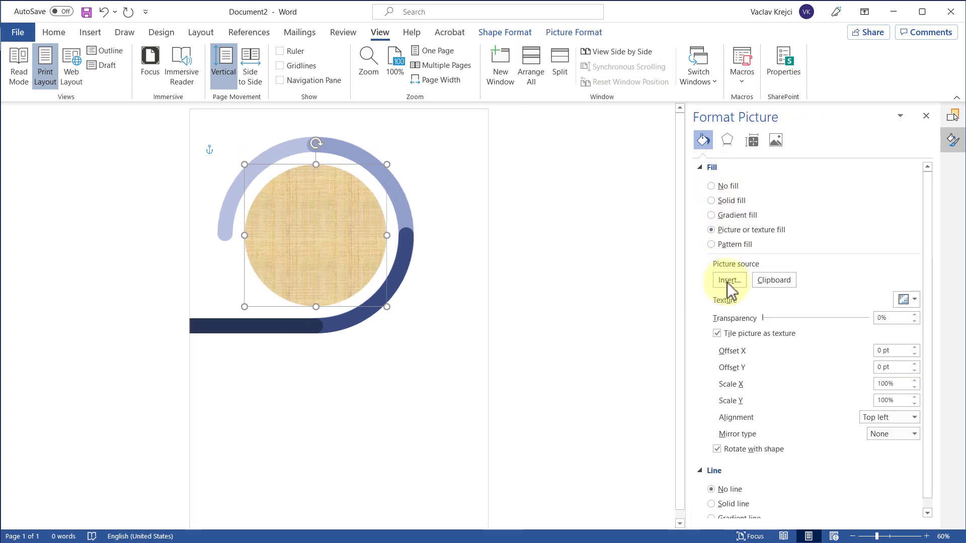
left_click(774, 279)
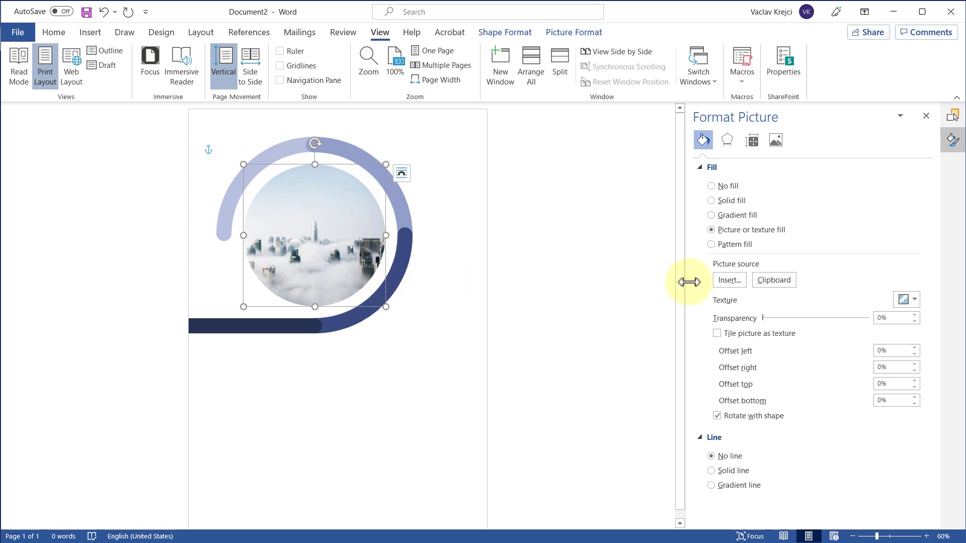
- Tile the photo as a centred texture at 60% horizontal and vertical scale
left_click(732, 335)
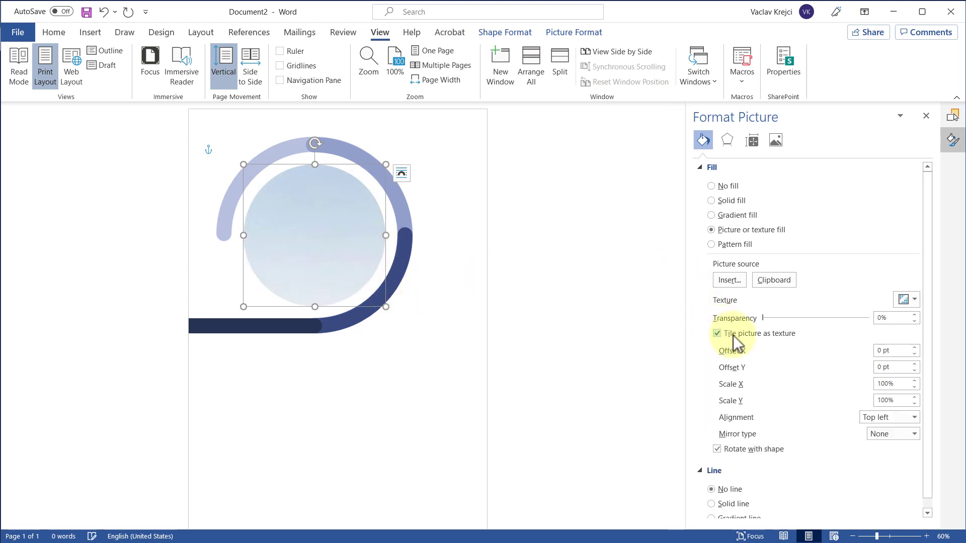
left_click(872, 417)
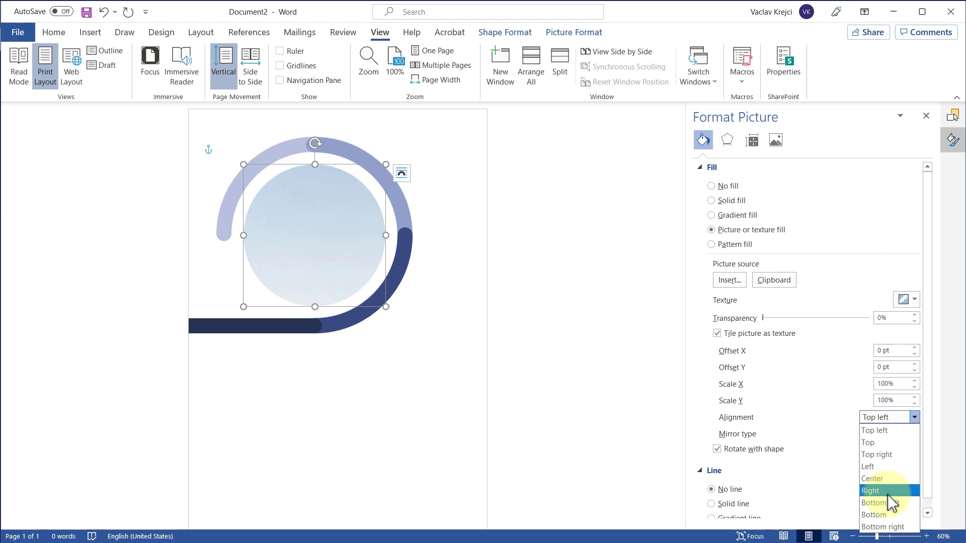
left_click(887, 480)
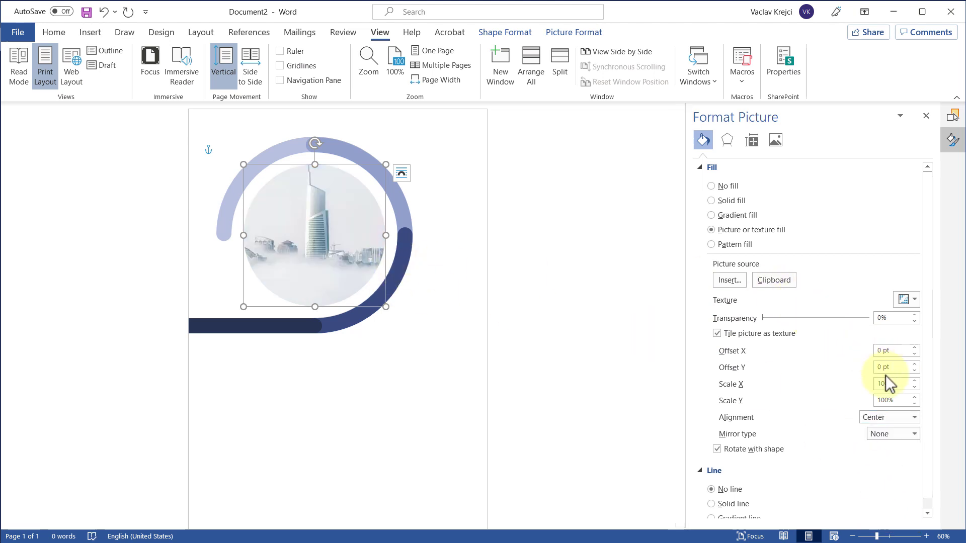
type("65")
key("Tab")
type("65")
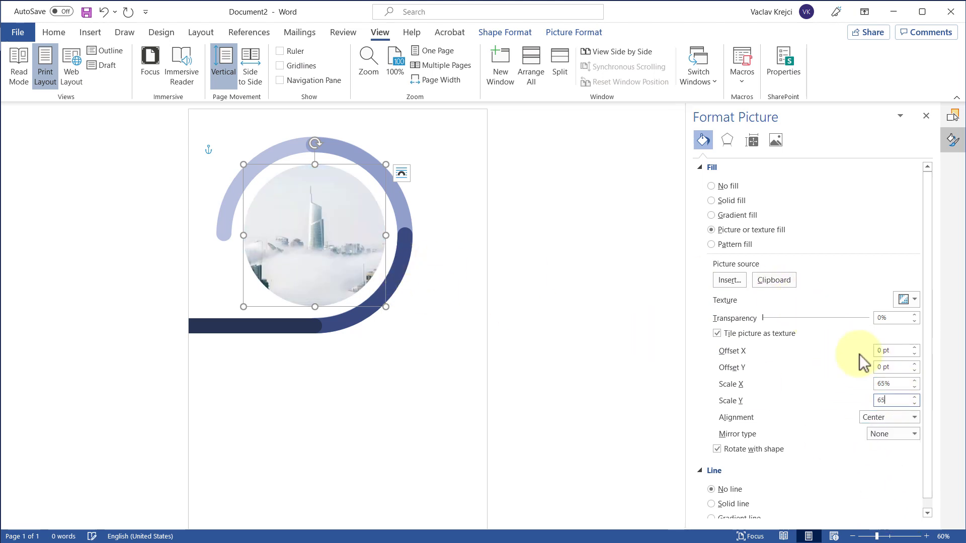
key("shift+Tab")
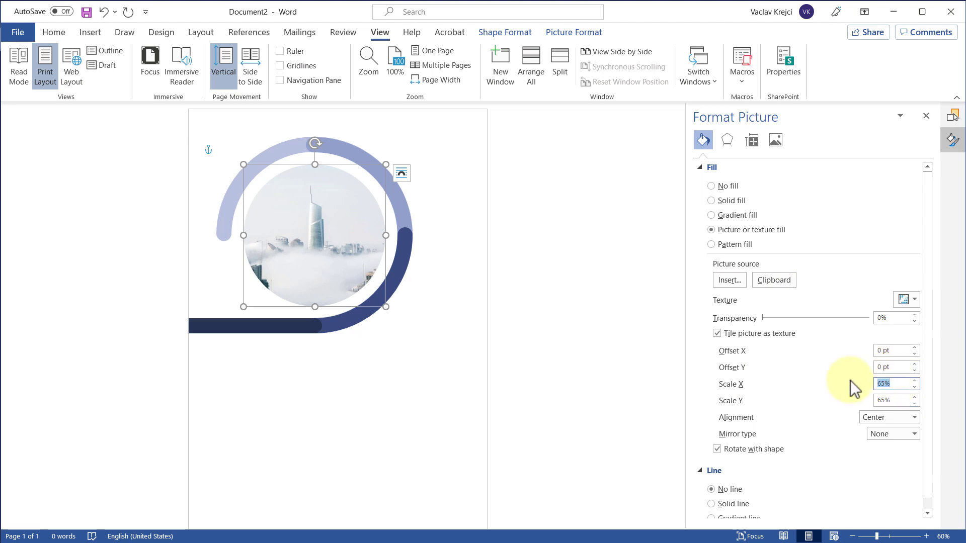
type("60")
key("Tab")
type("60")
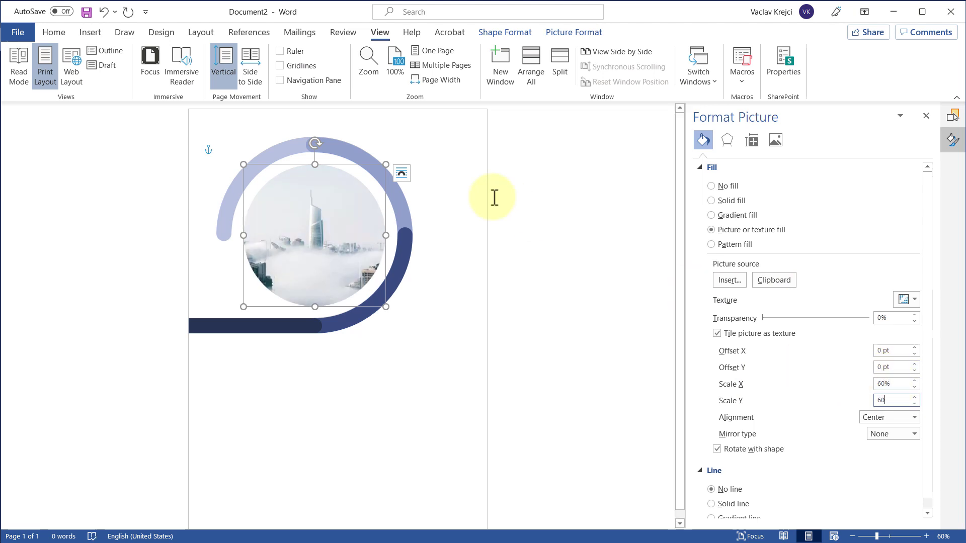
left_click(436, 177)
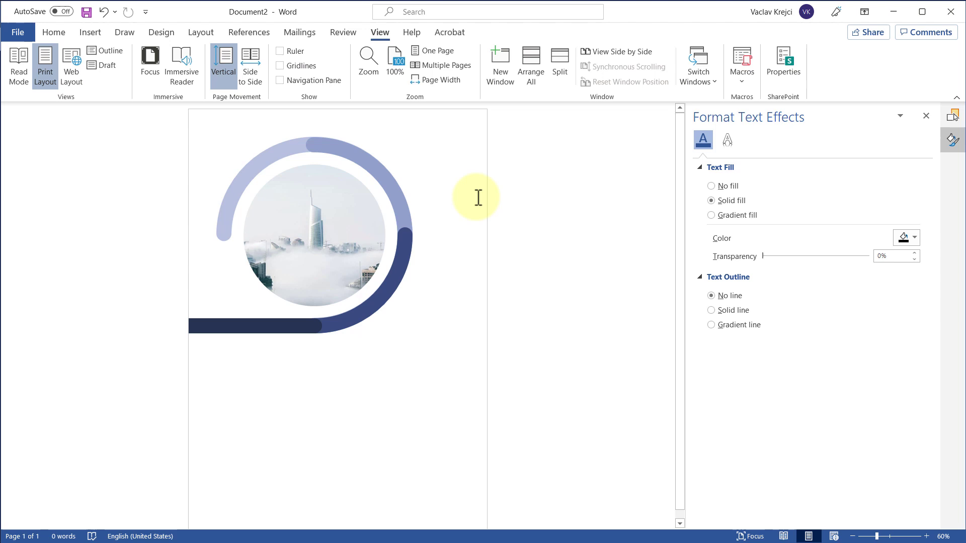
- Select Oval 6, Straight Connector 5 and Arcs 4, 3 and 2 in the Selection Pane
left_click(952, 116)
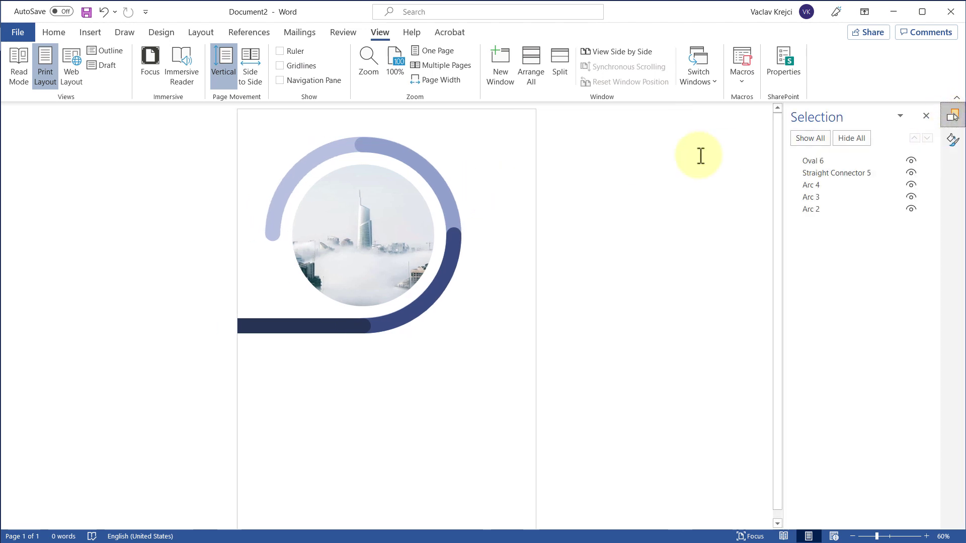
left_click(57, 33)
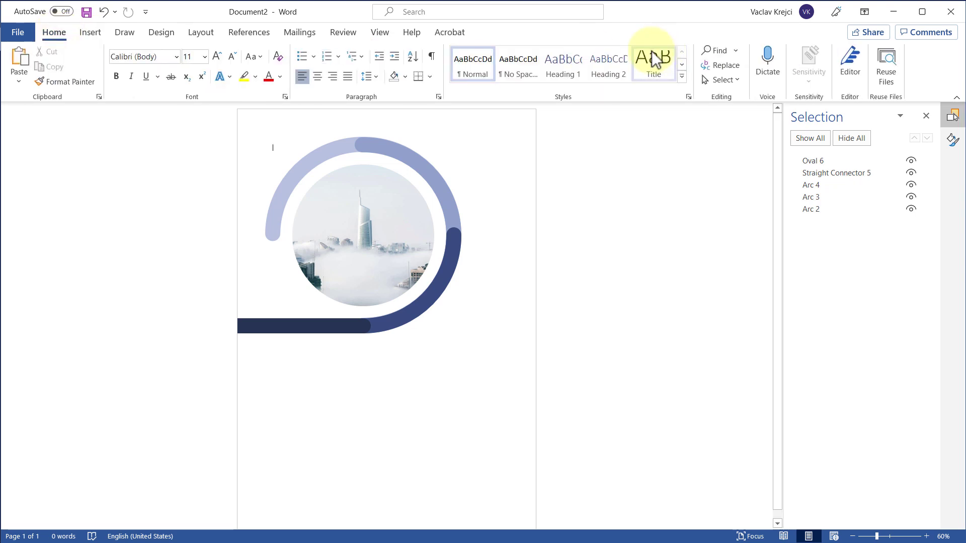
left_click(725, 80)
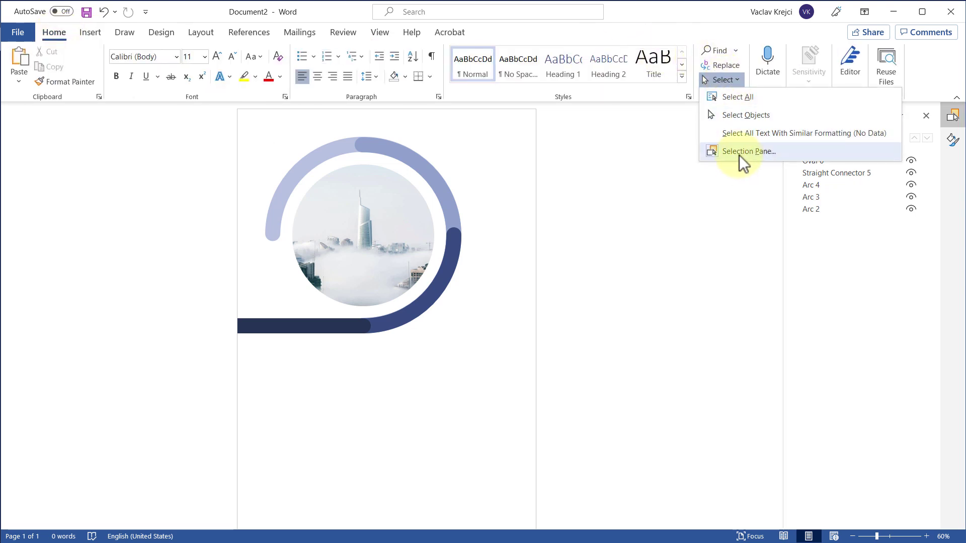
left_click(722, 78)
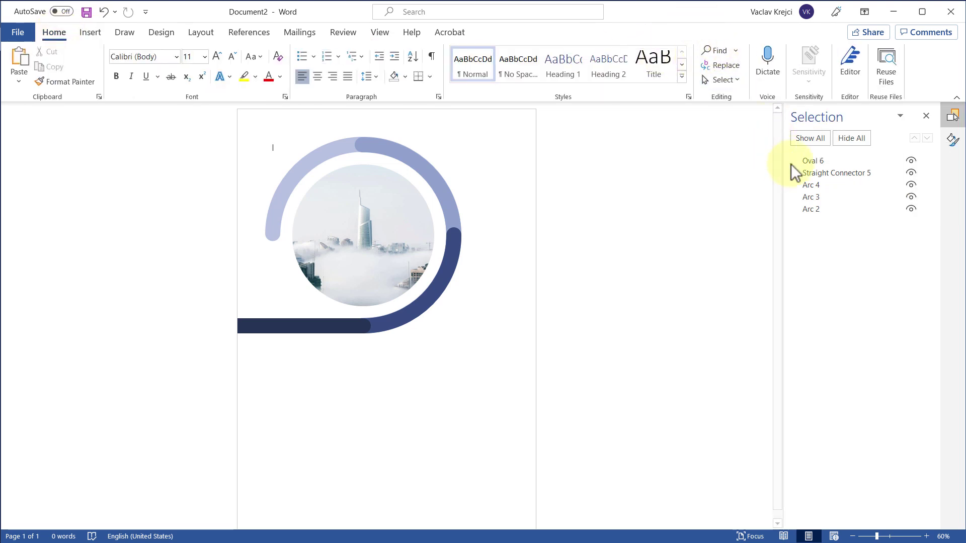
left_click(828, 164)
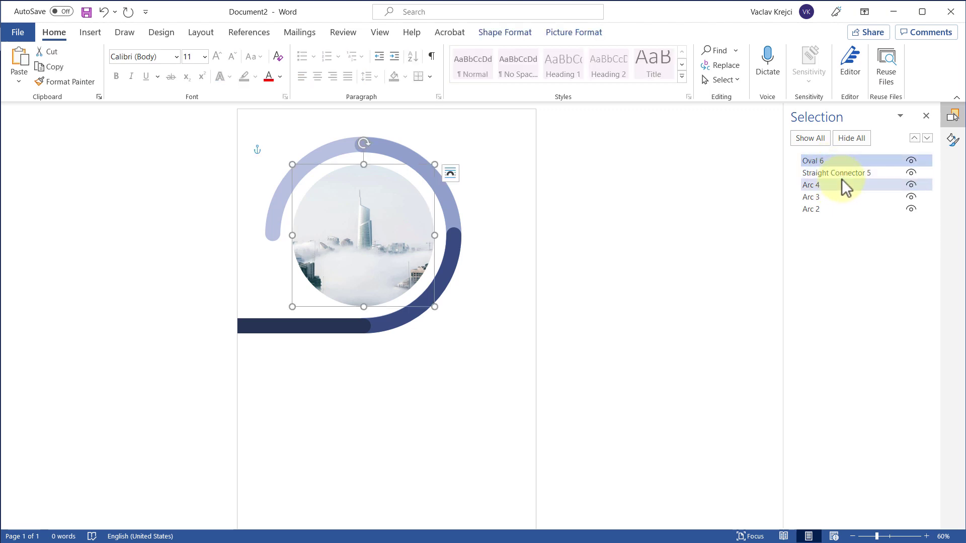
left_click(841, 173, "ctrl")
left_click(840, 186, "ctrl")
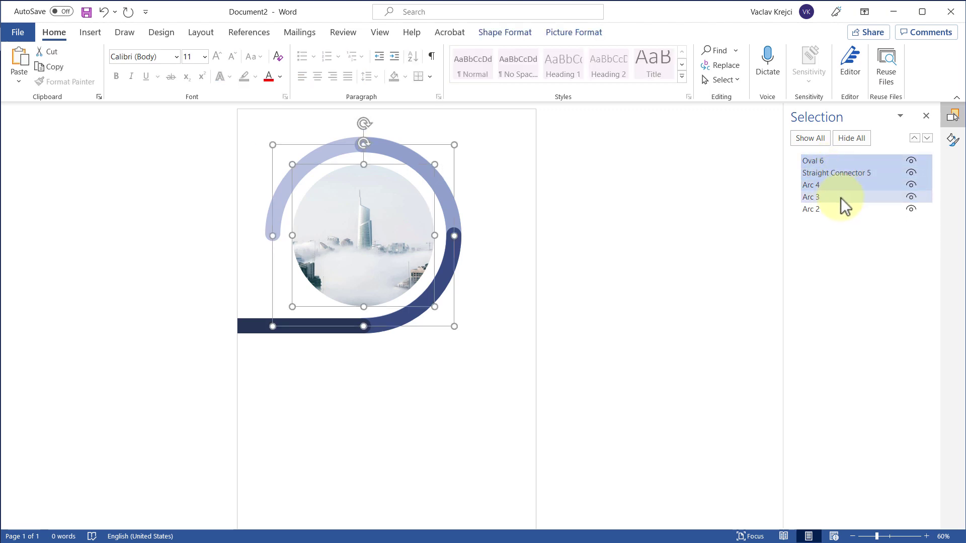
left_click(841, 198, "ctrl")
left_click(842, 210, "ctrl")
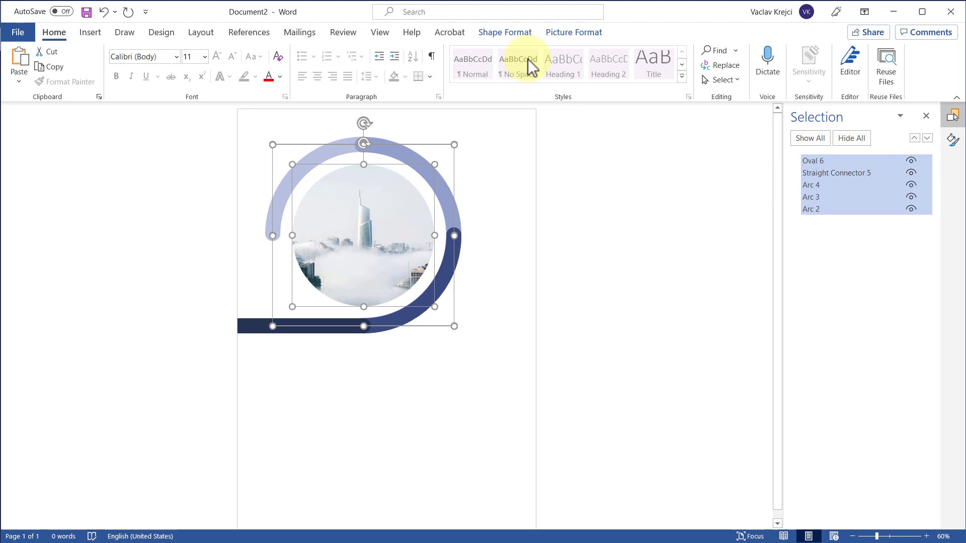
- Group the five shapes, then enlarge the group slightly and shift it left
left_click(525, 33)
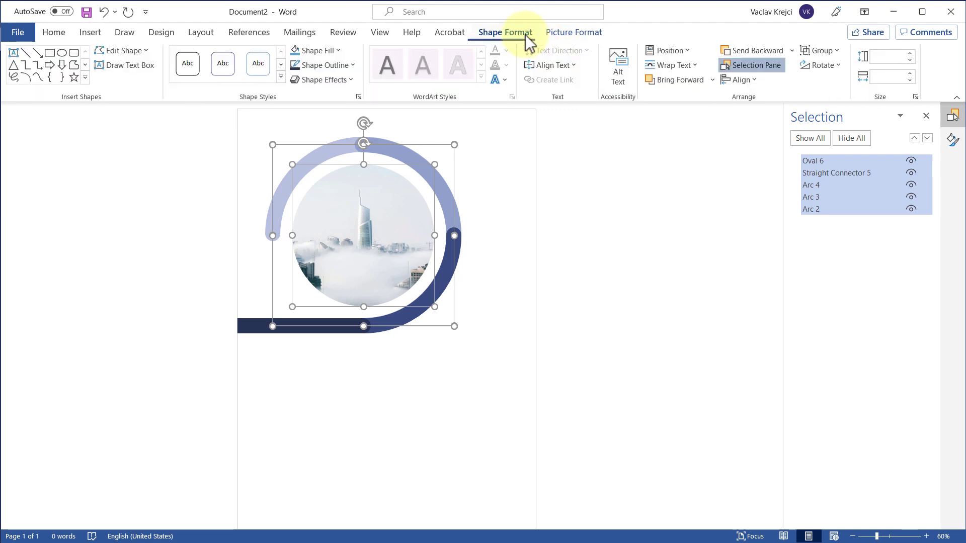
left_click(822, 50)
left_click(830, 68)
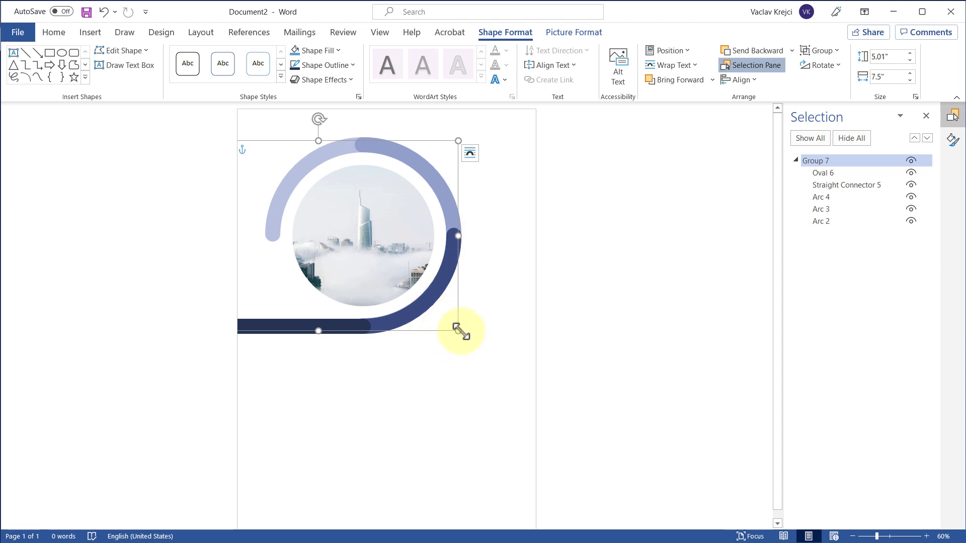
left_click_drag(460, 331, 493, 349)
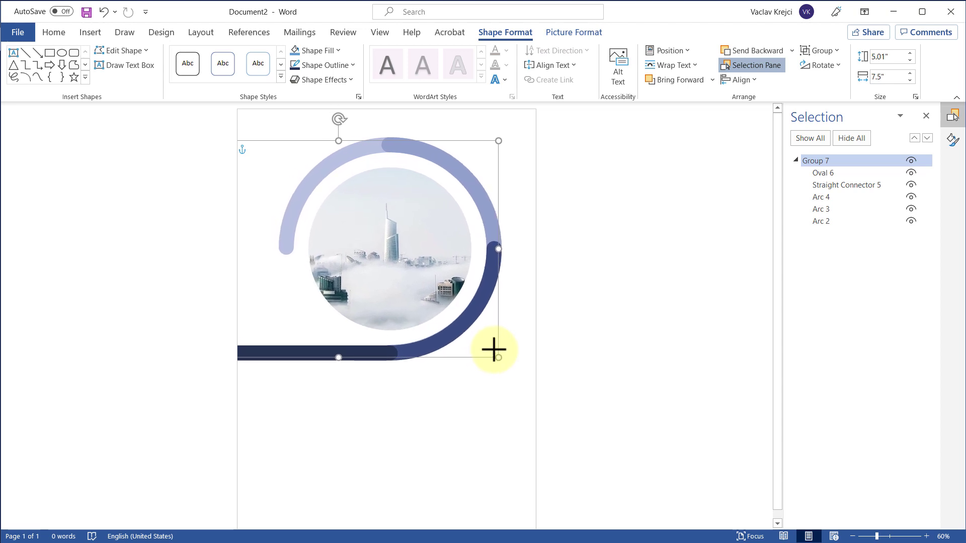
mouse_move(424, 224)
left_mouse_down()
mouse_move(410, 225)
mouse_move(417, 222)
left_mouse_up()
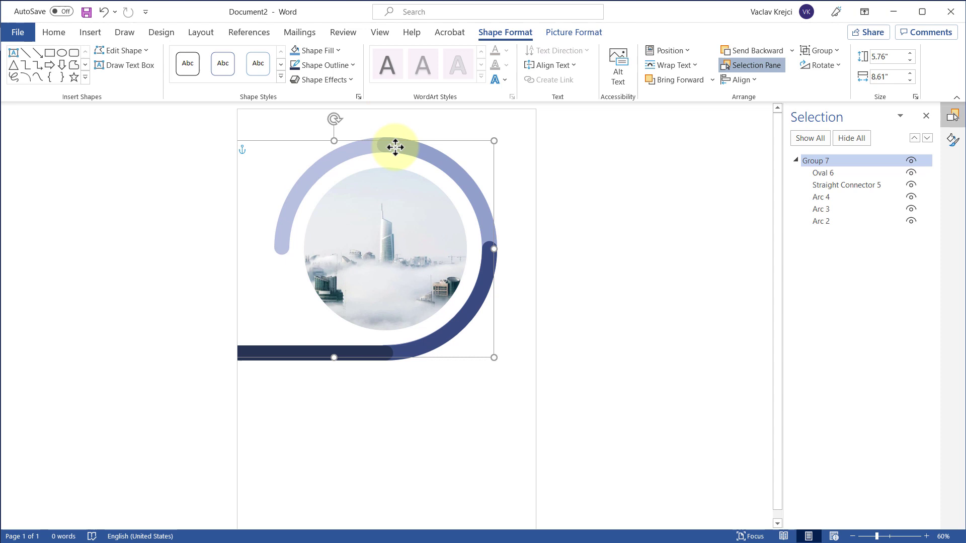
left_click(474, 472)
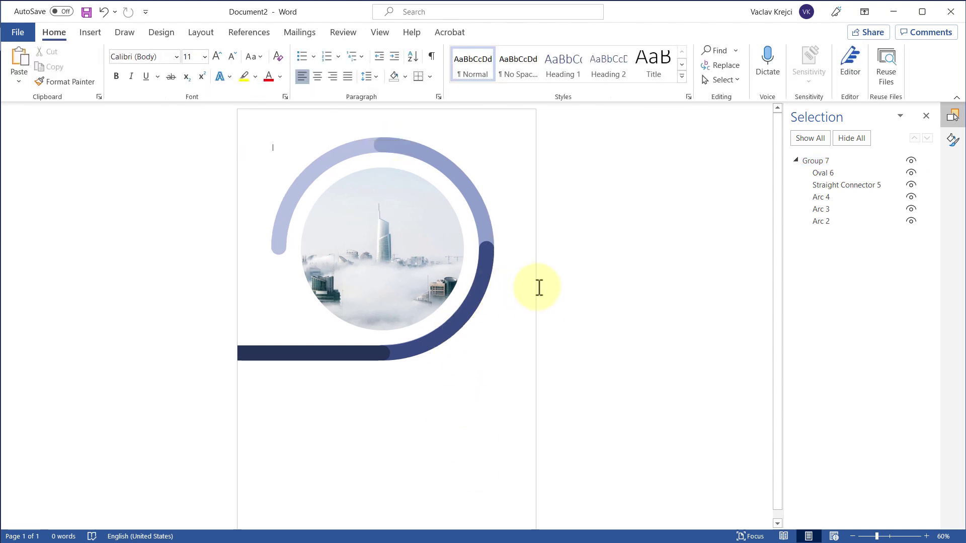
- Draw a text box below the ring holding ANNUAL REPORT and MICROSOFT WORD, selecting the first line
scroll(543, 294, "down", 1)
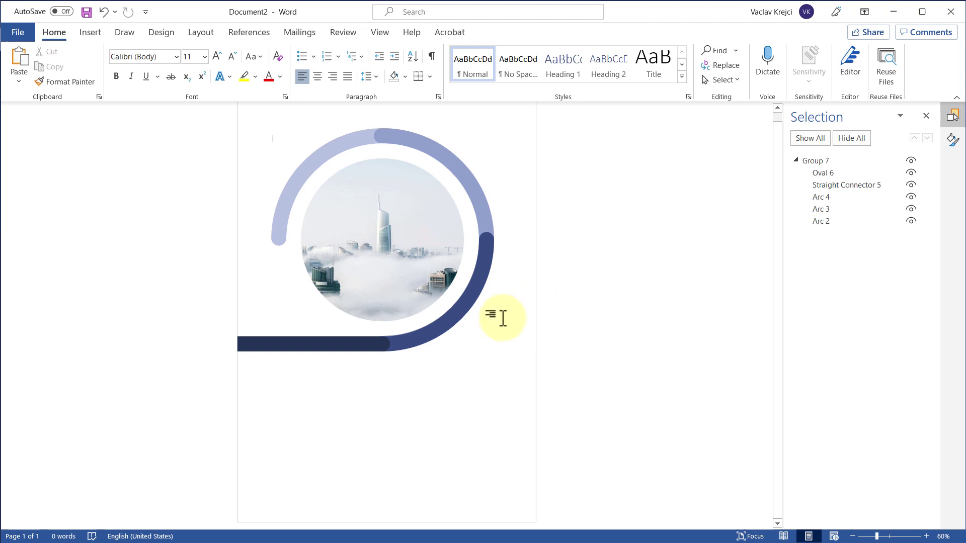
left_click(92, 32)
left_click(168, 50)
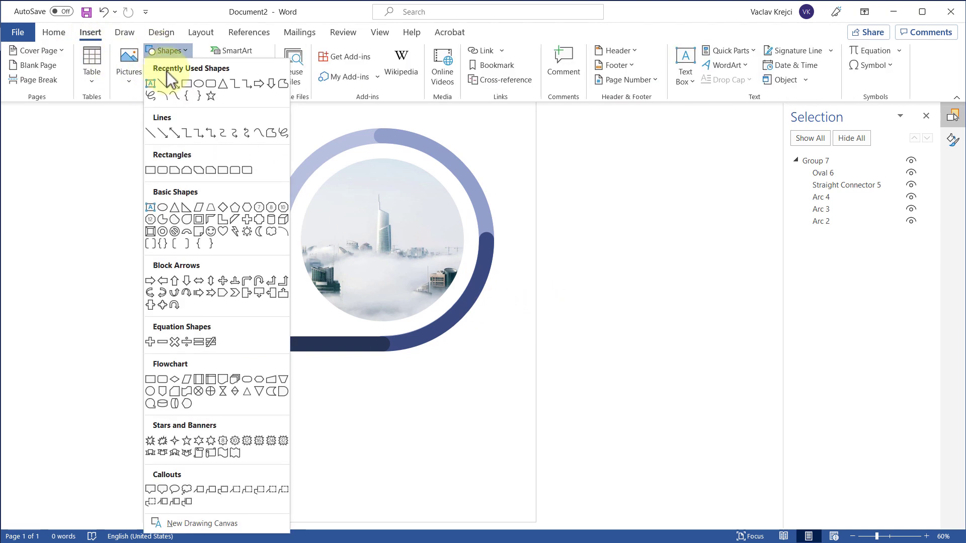
left_click(150, 84)
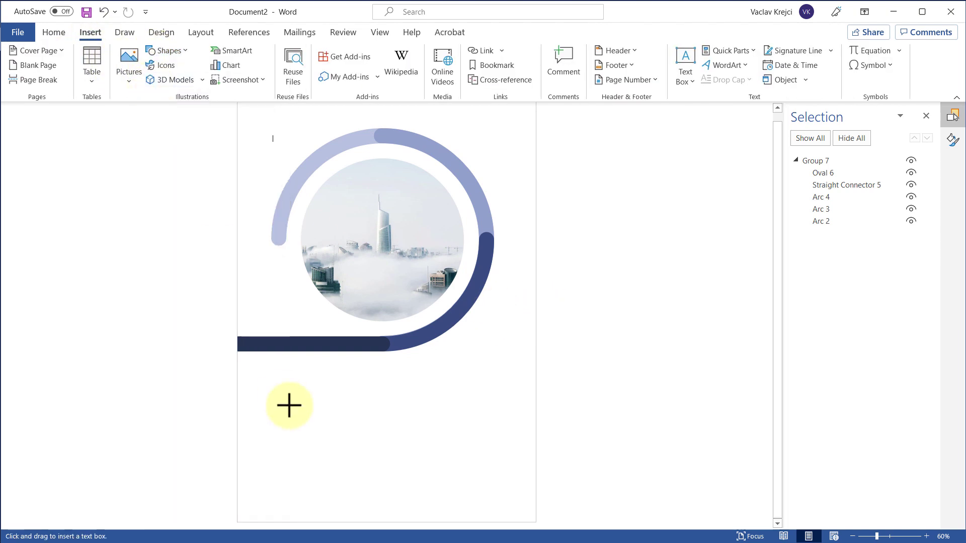
left_click_drag(267, 383, 509, 490)
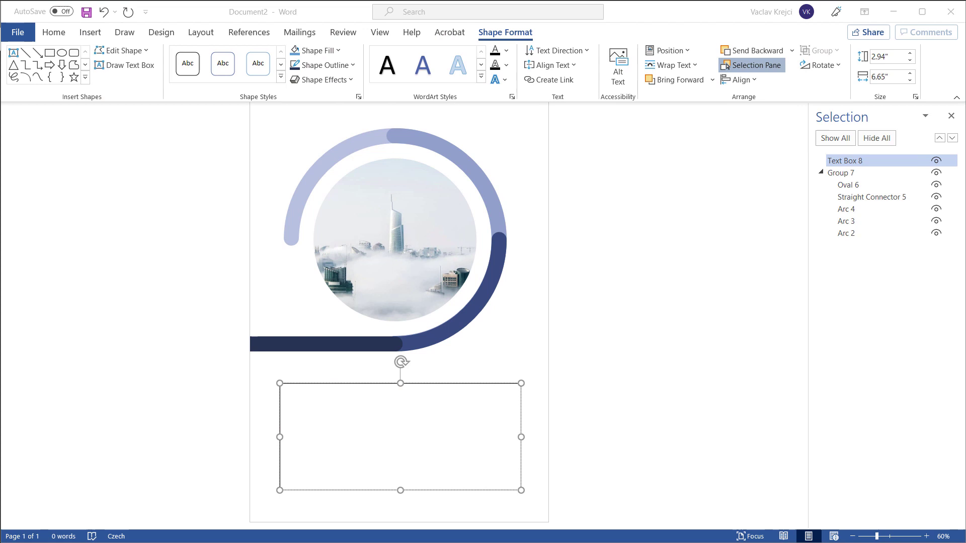
left_click(188, 18)
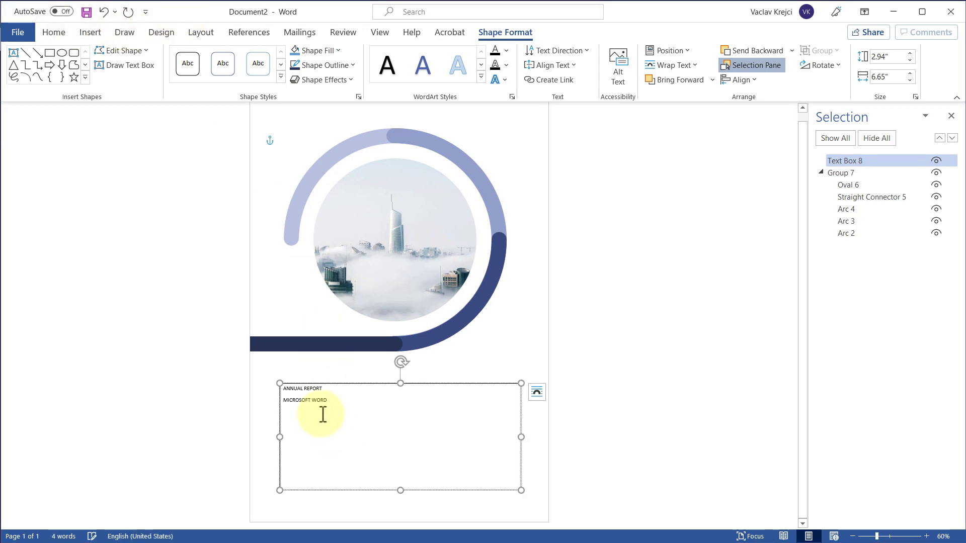
key("shift+Home")
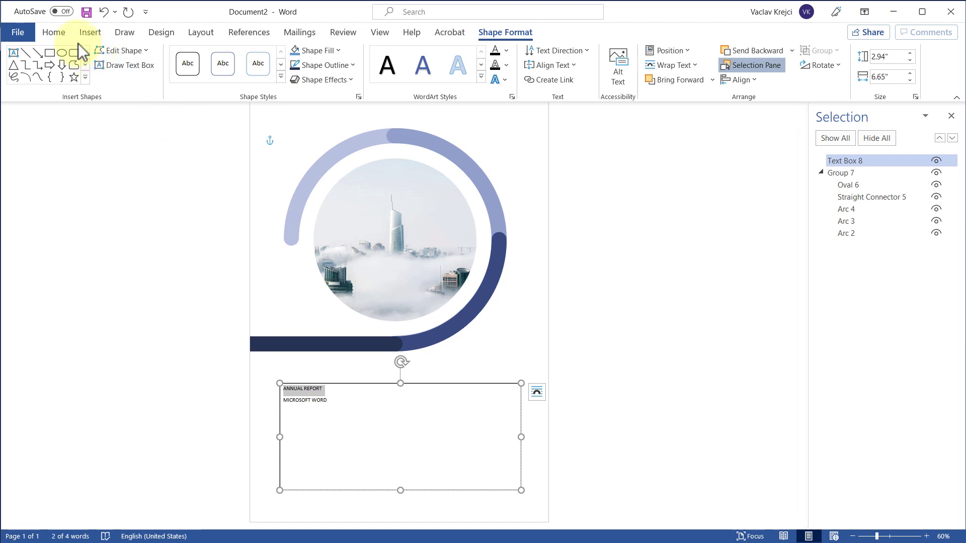
left_click(56, 33)
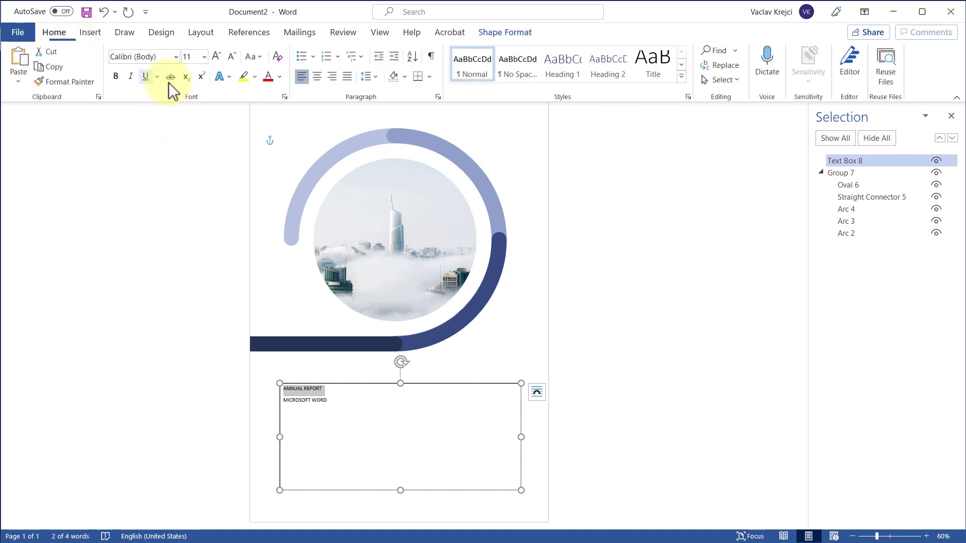
- Size ANNUAL REPORT at 60 pt and MICROSOFT WORD at 48 pt, centring both lines
left_click(202, 58)
type("60")
key("Return")
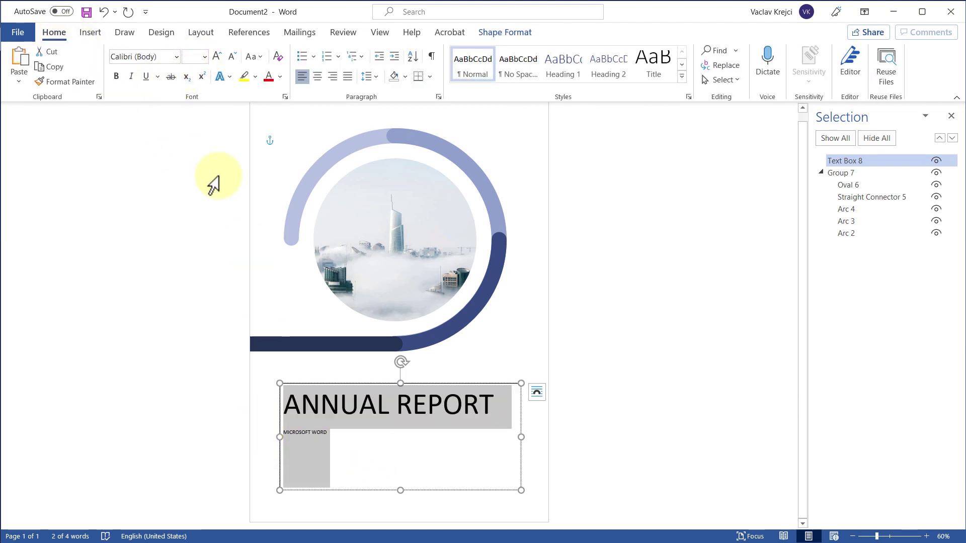
left_click(320, 432)
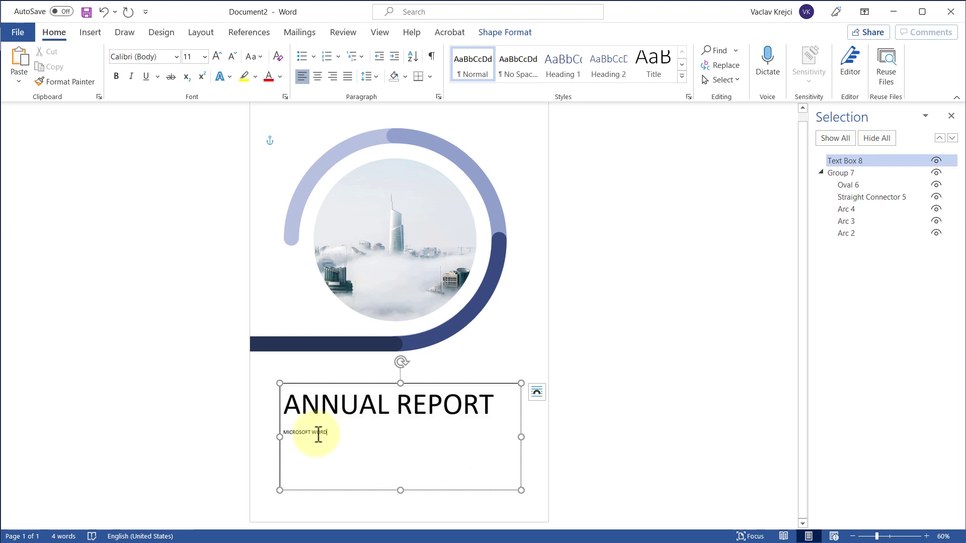
left_click(204, 57)
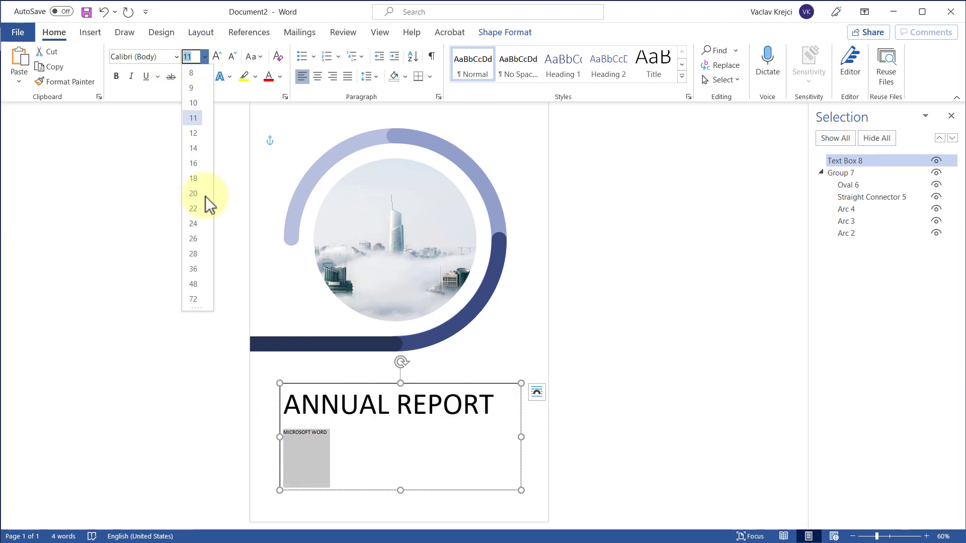
left_click(193, 283)
key("ctrl+a")
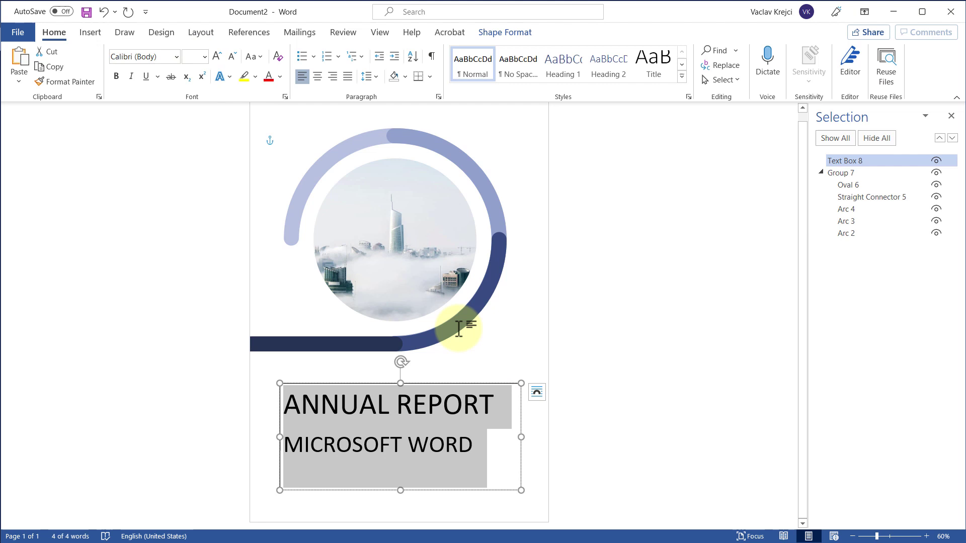
left_click(317, 76)
left_click(377, 424)
- Set the title to Uni Sans Demo Heavy Caps and the subtitle to Uni Sans Demo Thin Caps
left_click_drag(301, 403, 508, 405)
left_click(177, 58)
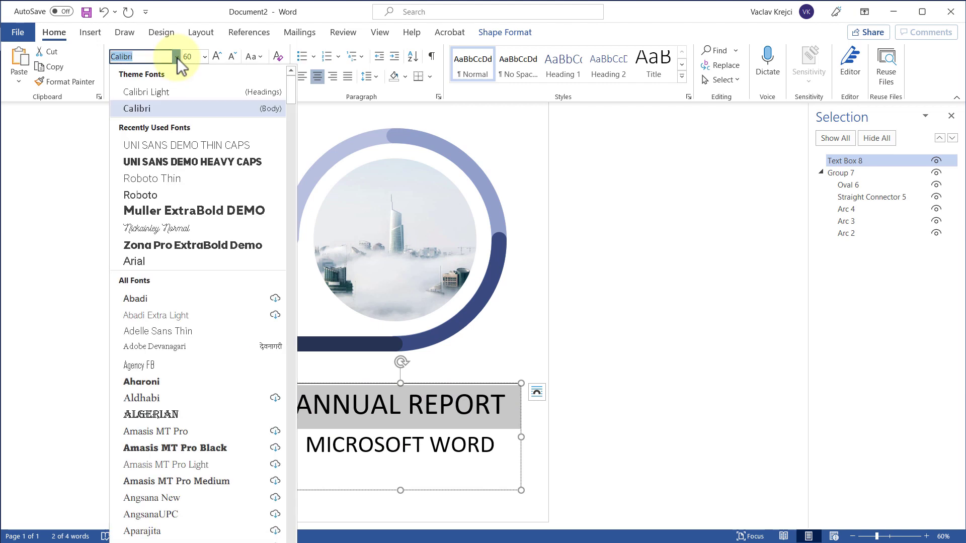
left_click(164, 162)
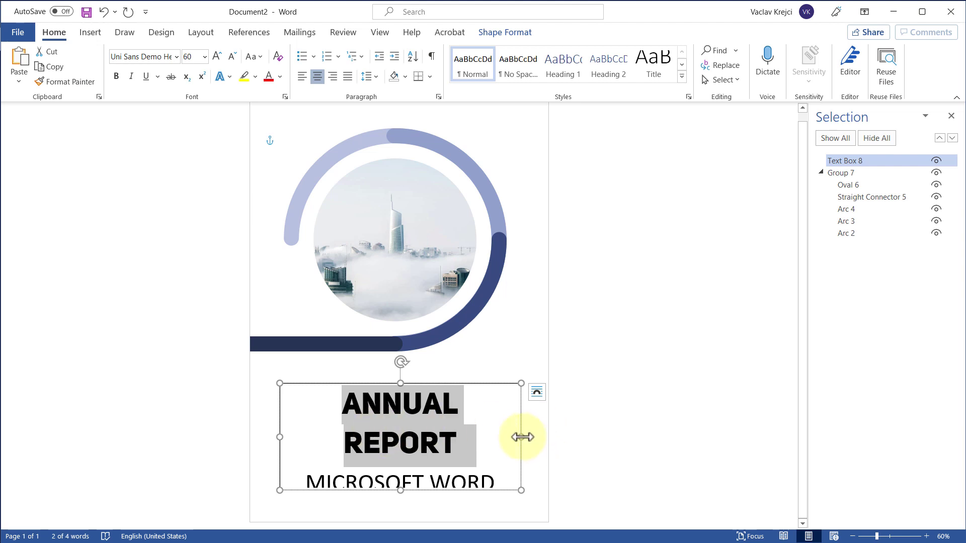
left_click_drag(522, 437, 534, 437)
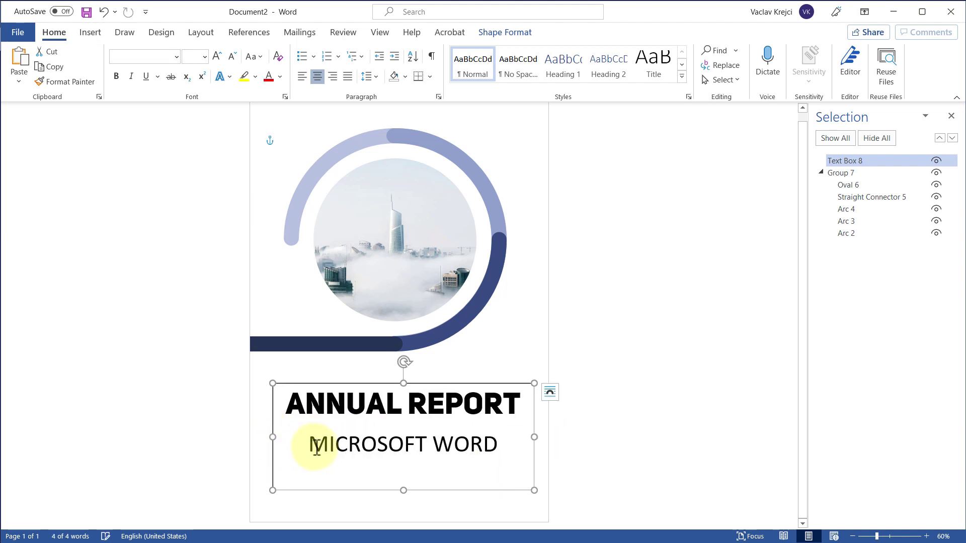
left_click_drag(319, 442, 493, 444)
left_click(177, 58)
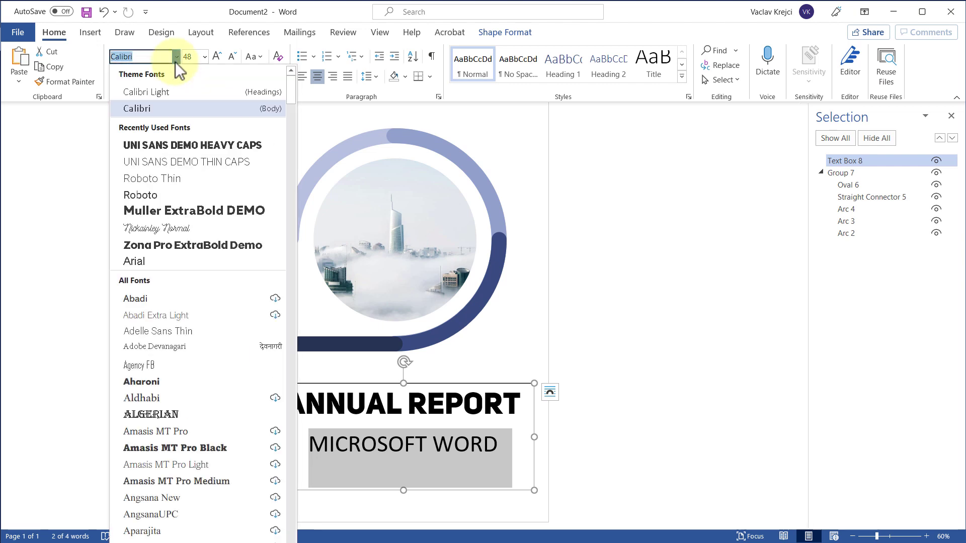
left_click(228, 163)
left_click(371, 371)
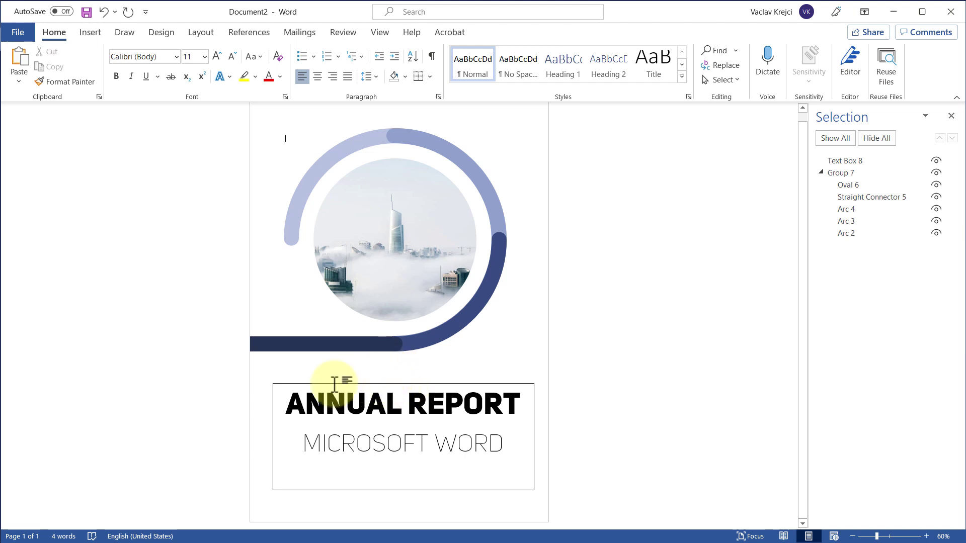
- Give the title text box no fill and no outline
left_click(442, 386)
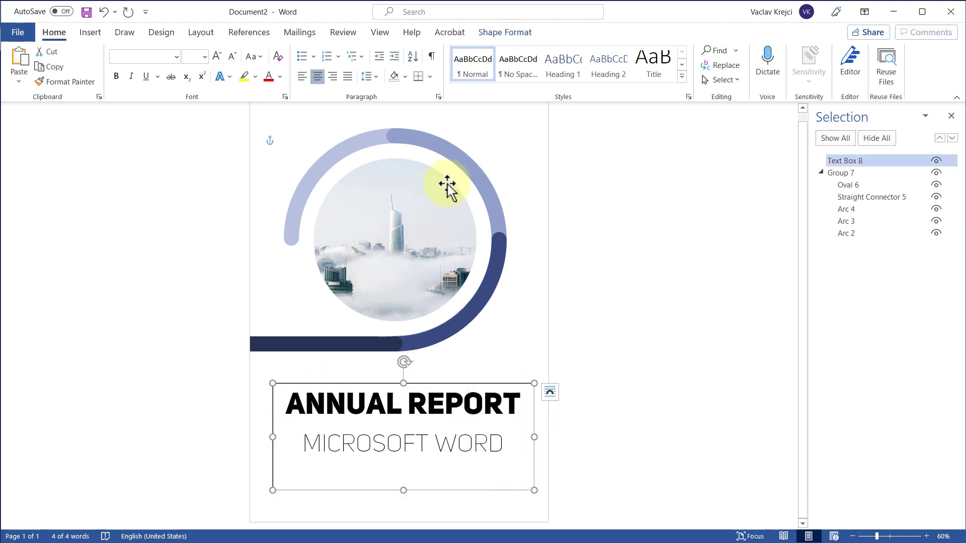
left_click(514, 33)
left_click(320, 51)
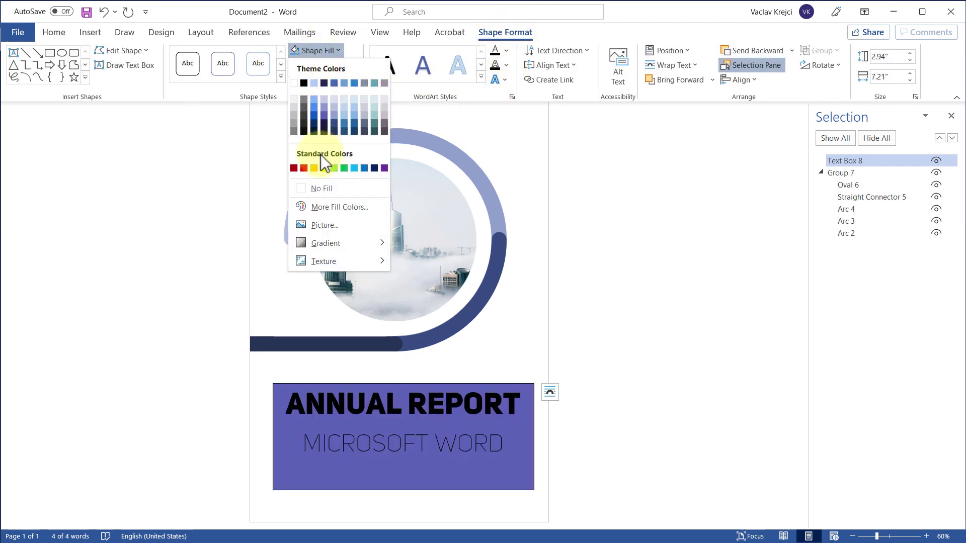
left_click(322, 188)
left_click(320, 65)
left_click(328, 203)
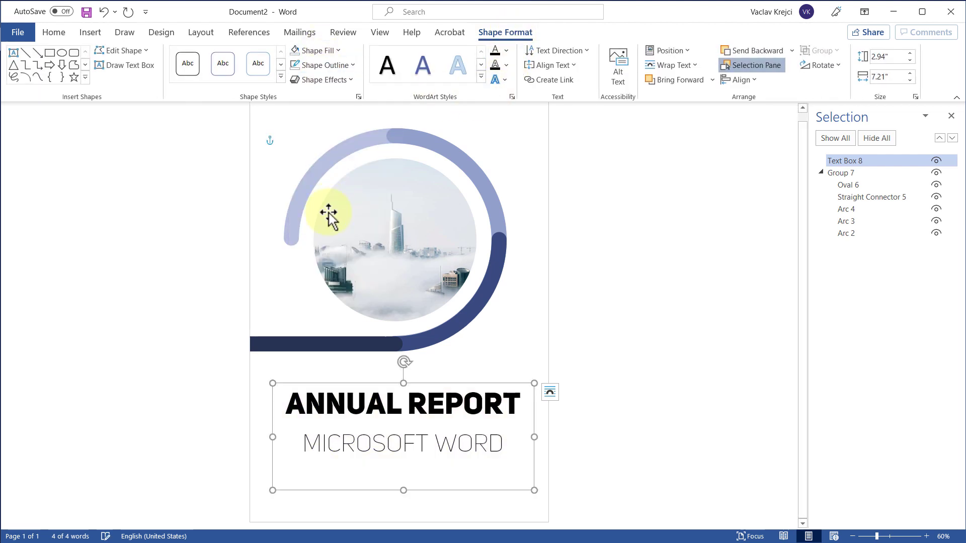
- Colour ANNUAL REPORT dark navy and MICROSOFT WORD a muted grey-blue
left_click(324, 405)
left_click_drag(291, 407, 535, 401)
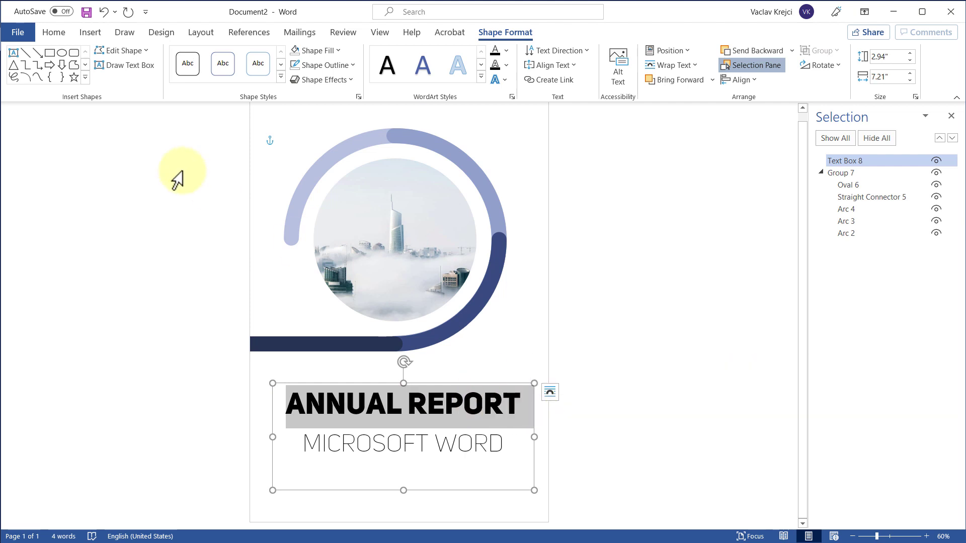
left_click(56, 33)
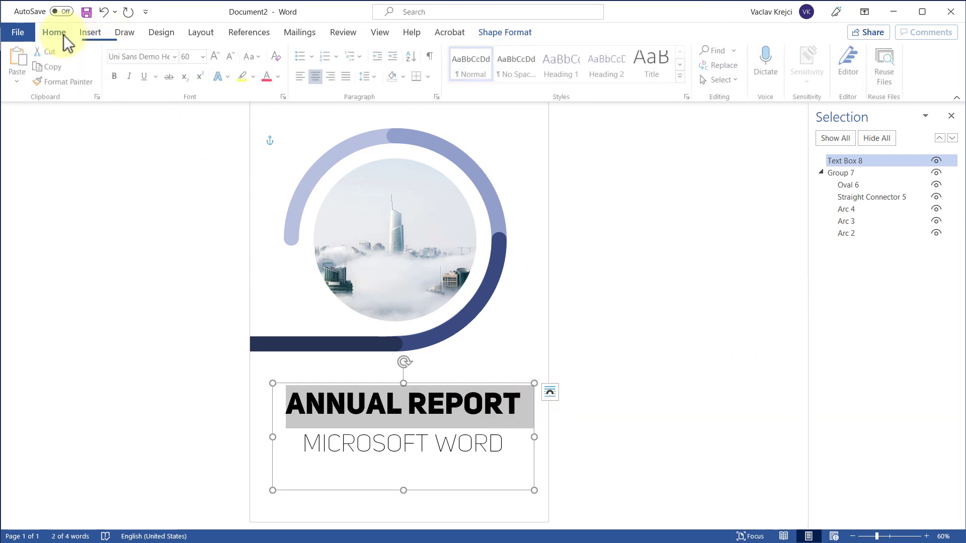
left_click(279, 76)
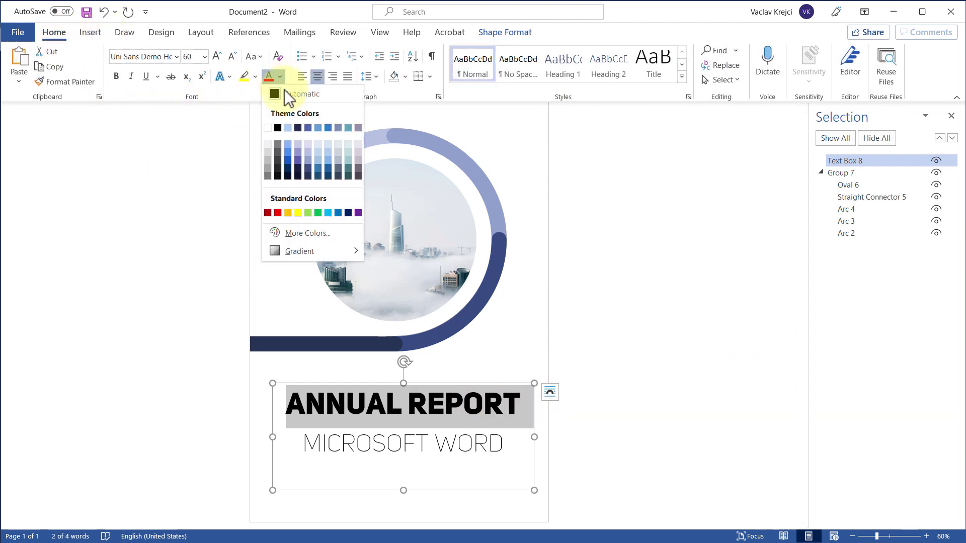
left_click(299, 176)
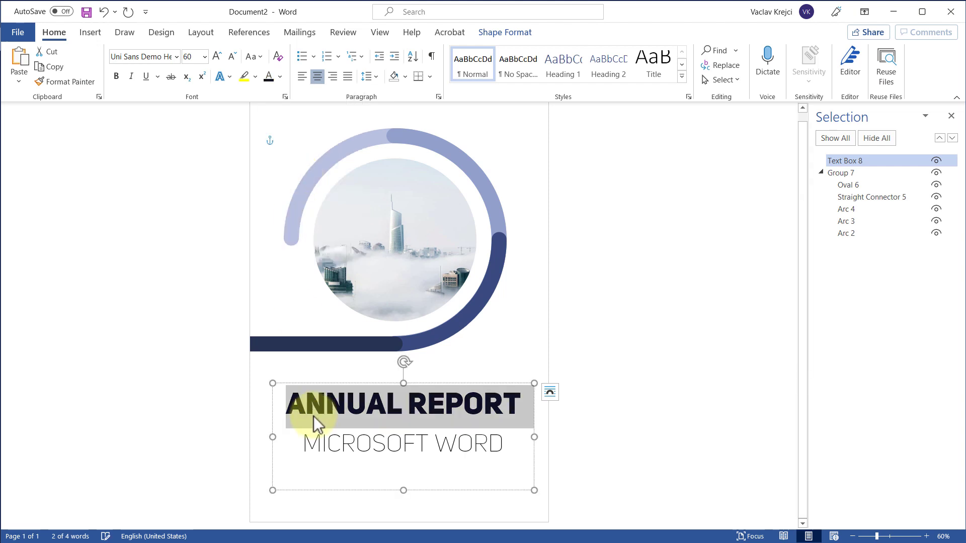
triple_click(441, 443)
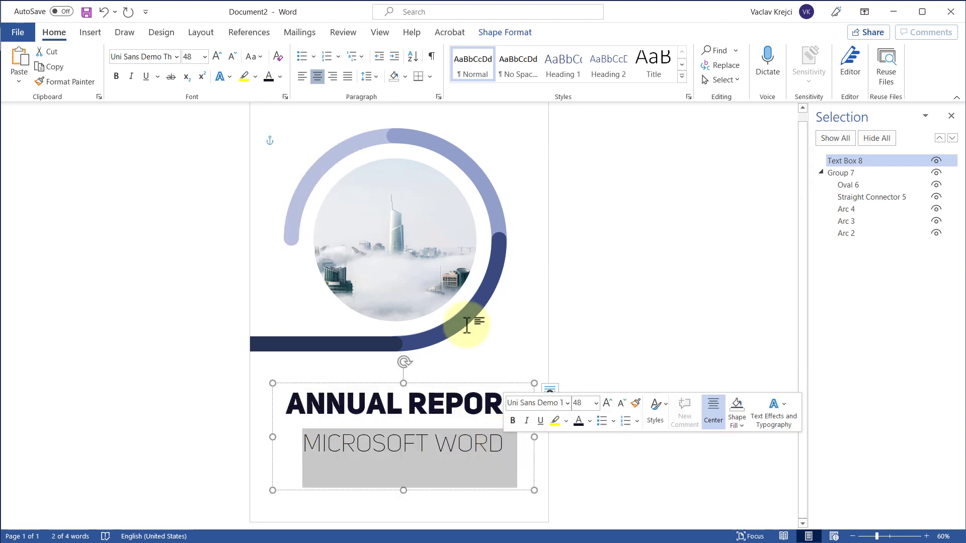
left_click(280, 76)
left_click(312, 171)
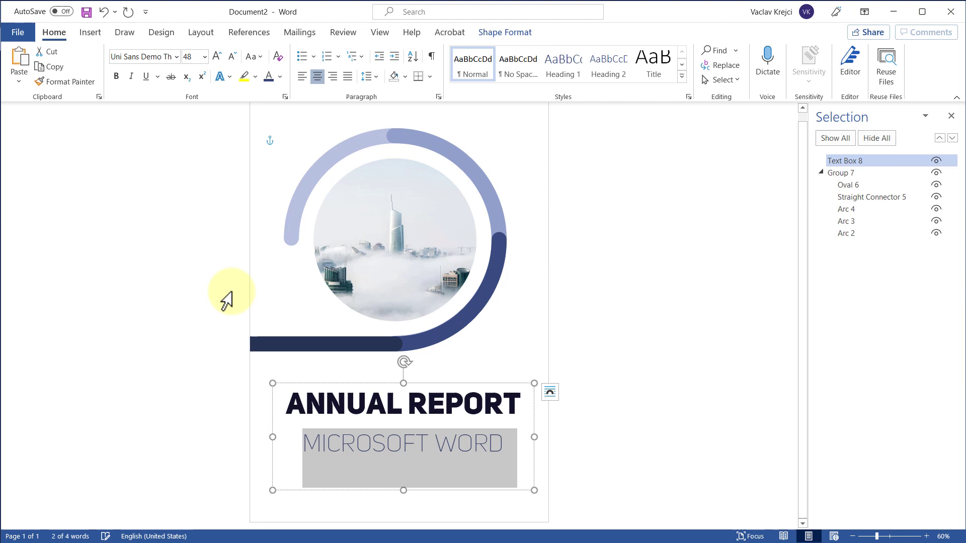
left_click(313, 371)
- Nudge the title text box slightly lower beneath the photo ring
left_click(345, 395)
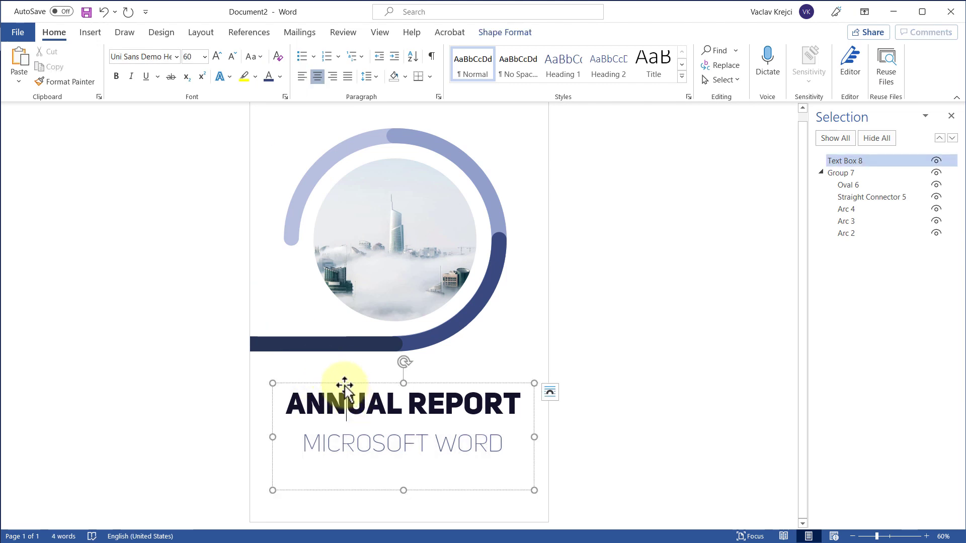
left_click_drag(345, 384, 351, 387)
key("Down")
key("Down")
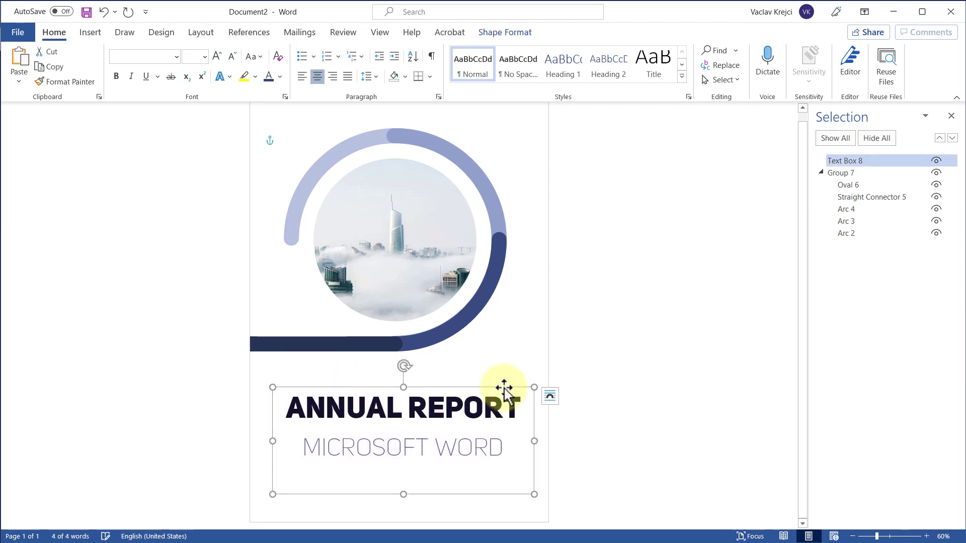
key("Down")
key("Down")
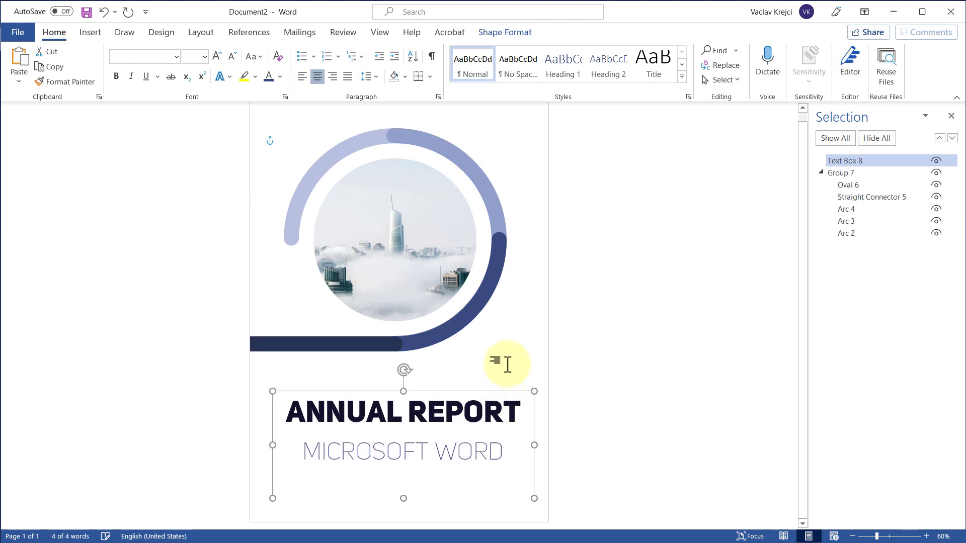
key("Down")
left_click(519, 357)
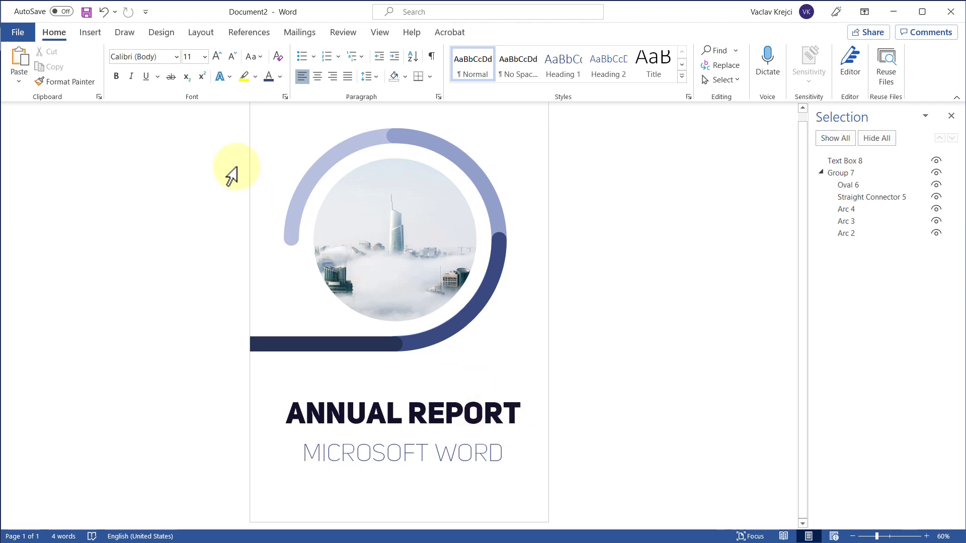
- Draw a horizontal line between ANNUAL REPORT and MICROSOFT WORD
left_click(95, 36)
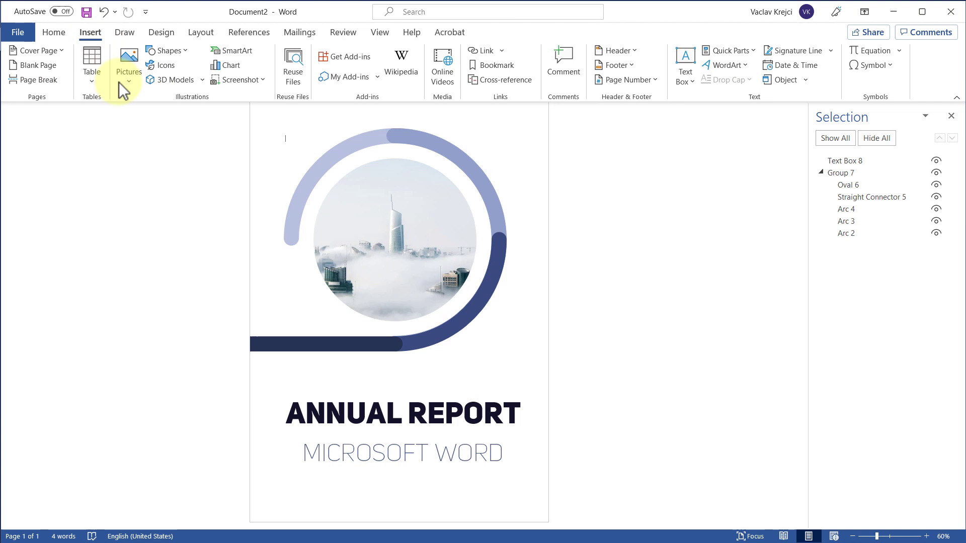
left_click(176, 54)
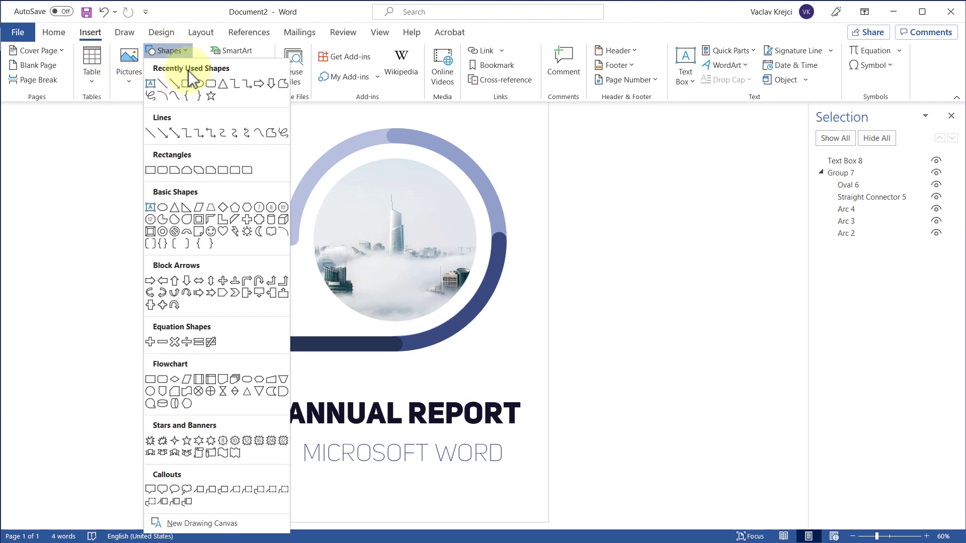
left_click(162, 83)
left_click_drag(286, 435, 517, 436)
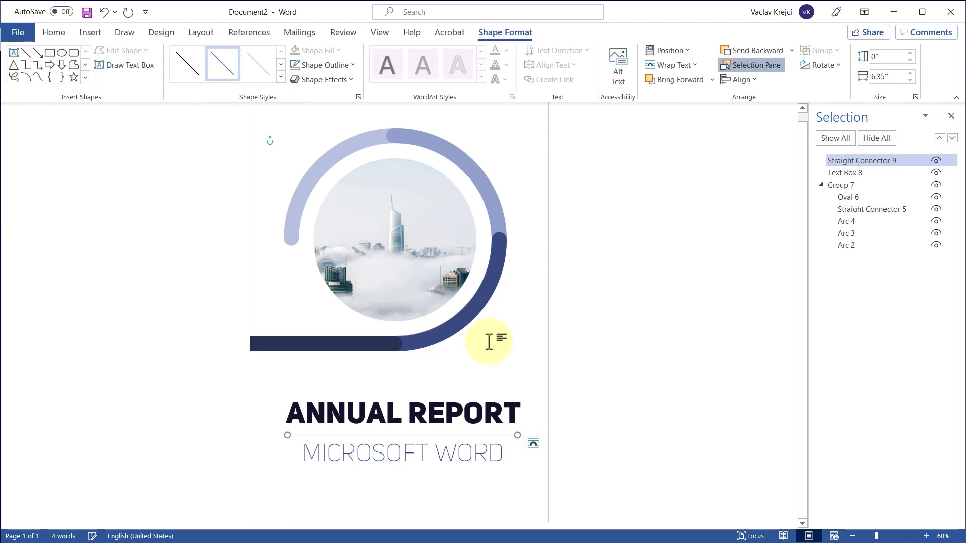
- Make the divider line light blue and 2¼ pt thick
left_click(321, 65)
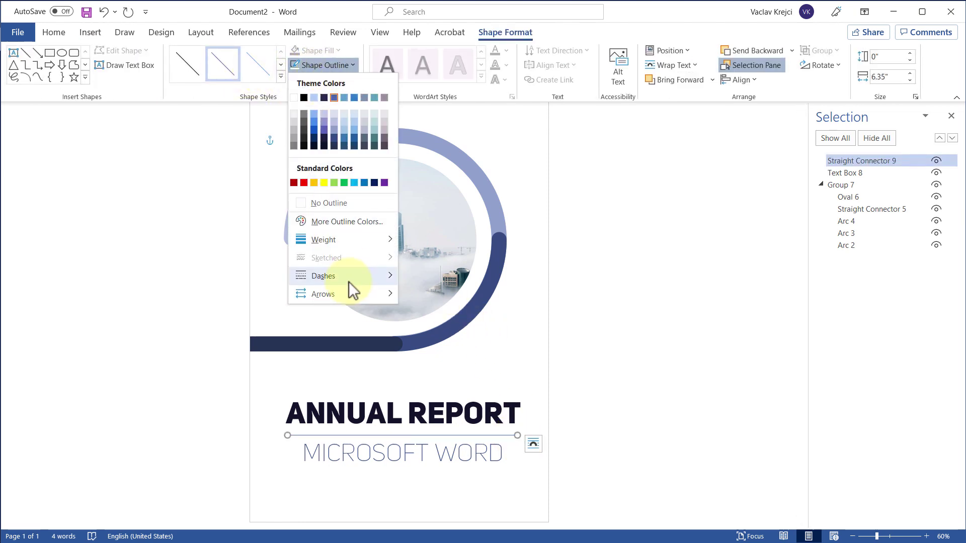
left_click(335, 131)
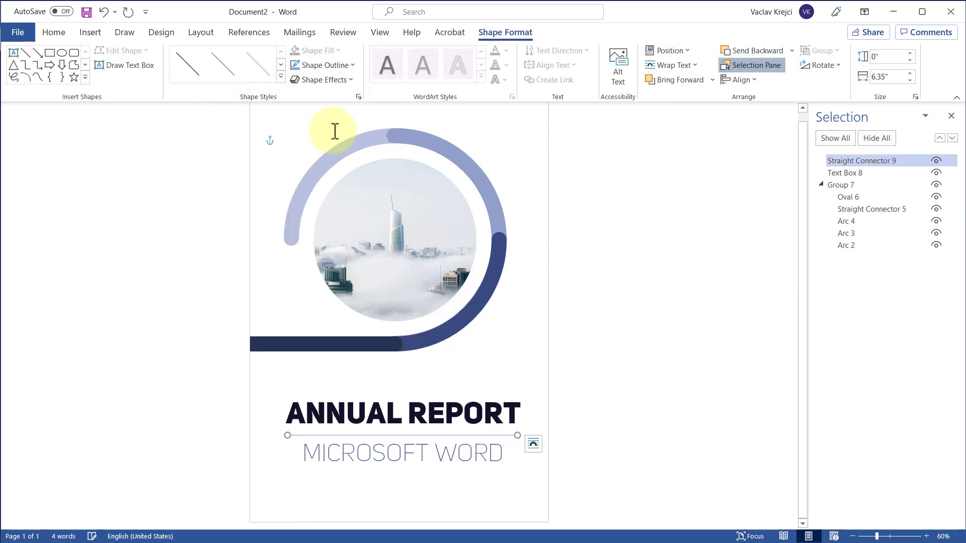
left_click(336, 66)
mouse_move(343, 243)
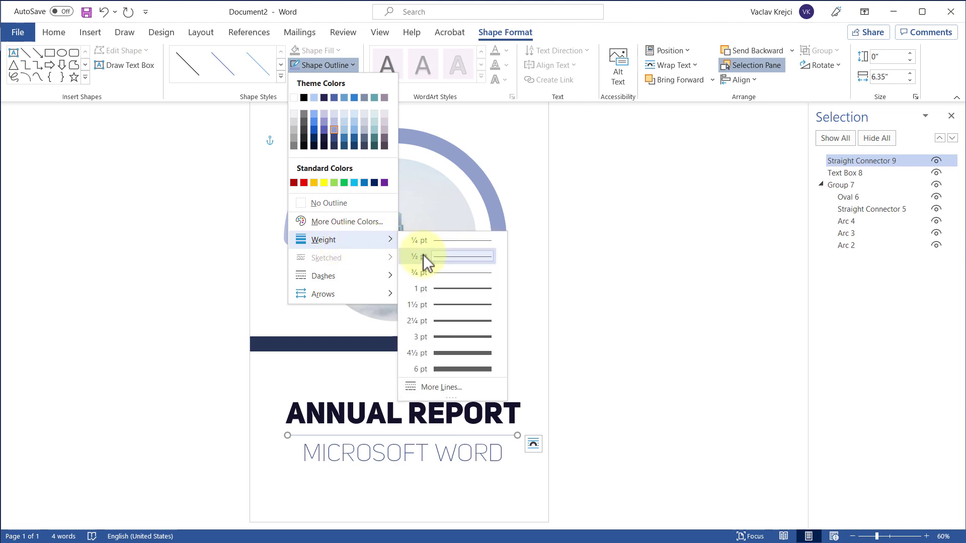
left_click(439, 320)
left_click(528, 370)
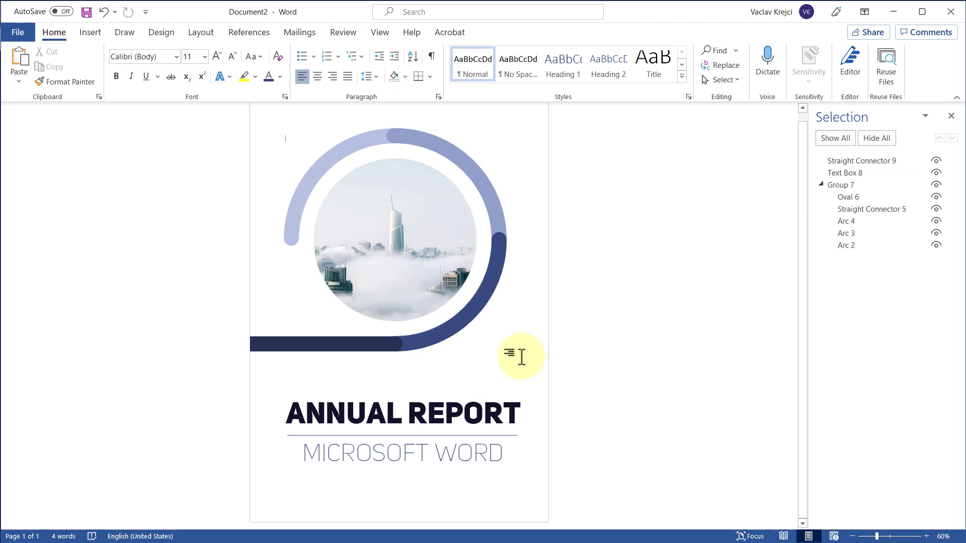
scroll(522, 360, "up", 1)
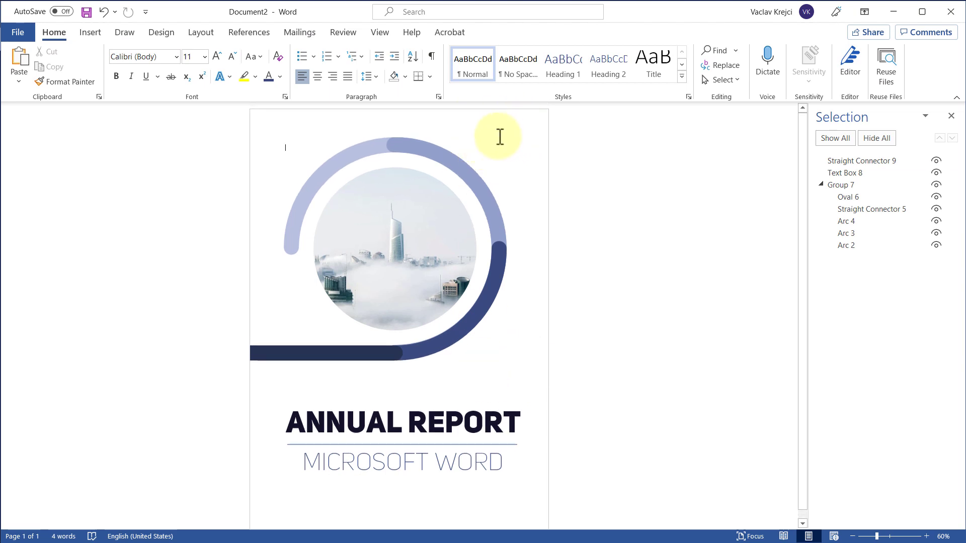
- Duplicate the title text box over the photo and replace its text with 2021
left_click(444, 405)
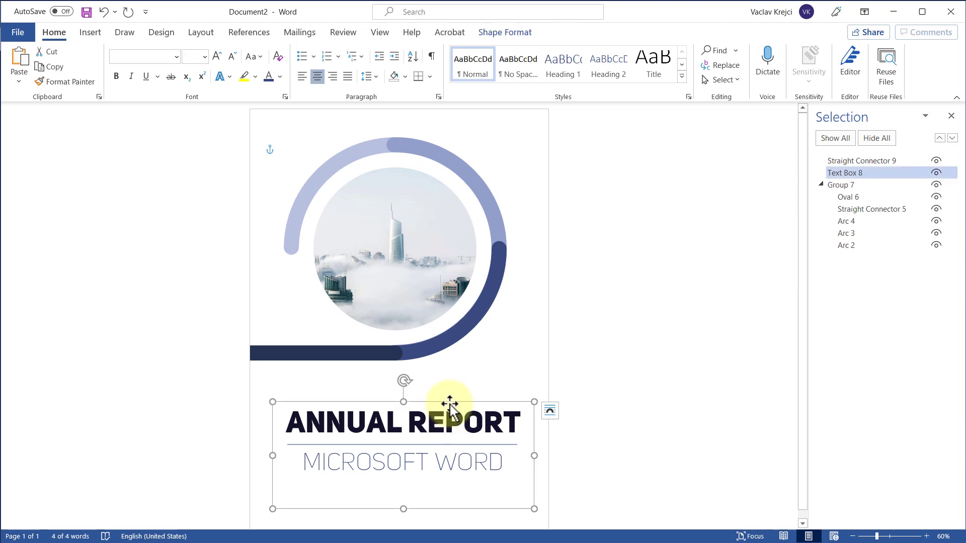
key("ctrl+v")
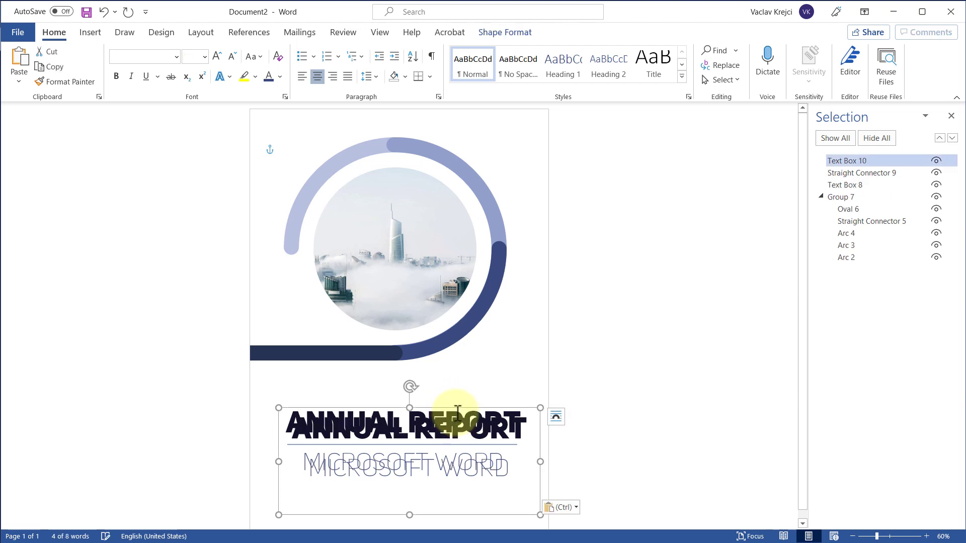
key("ctrl+z")
left_click(457, 407)
left_click_drag(457, 406, 467, 272)
left_click(467, 271)
key("ctrl+a")
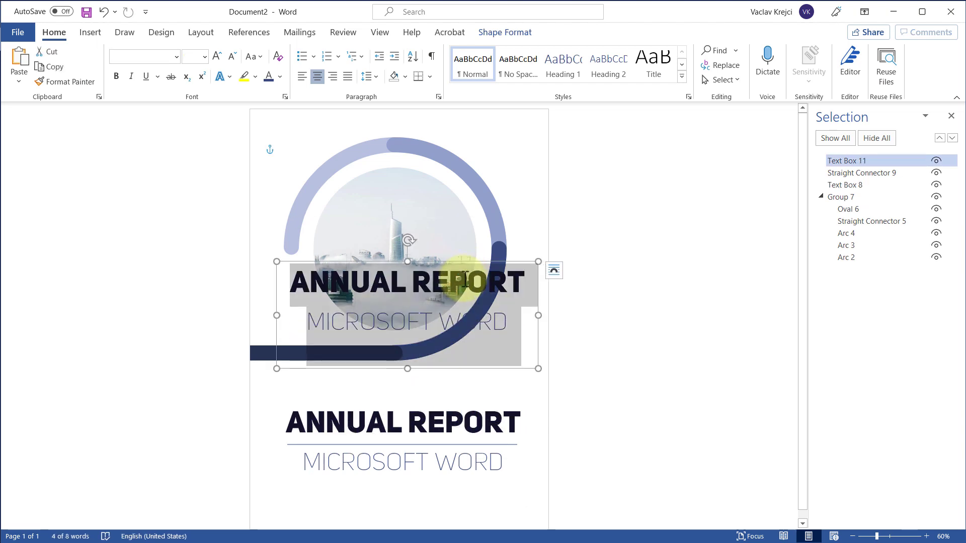
type("2021")
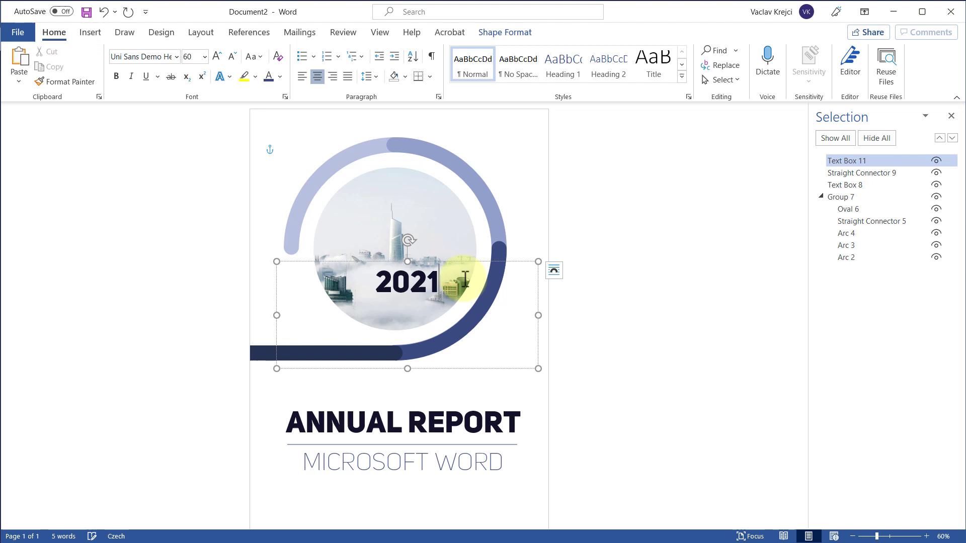
- Shrink the 2021 box, right-align it, and place it at the ring's top right
left_click_drag(538, 369, 401, 316)
left_click(332, 76)
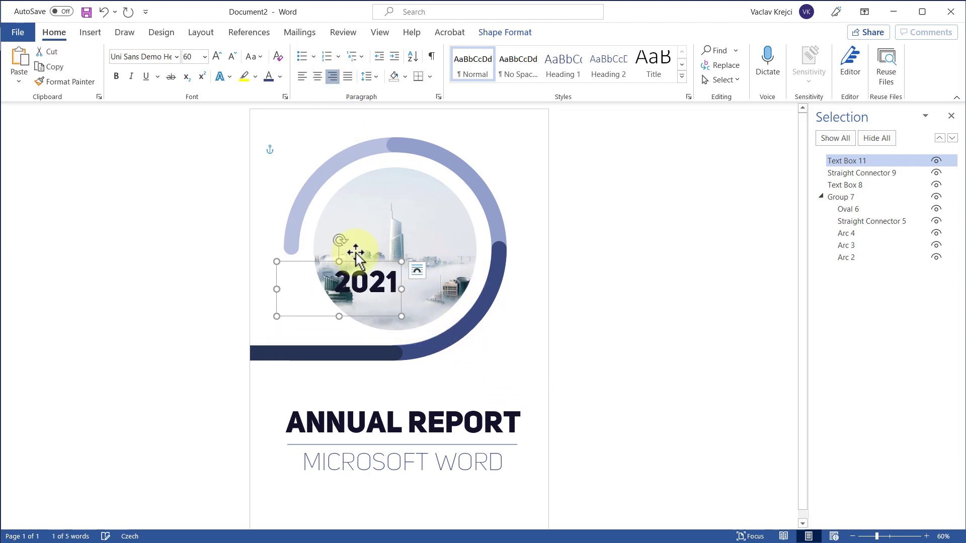
left_click_drag(359, 261, 486, 125)
mouse_move(515, 161)
left_mouse_down()
mouse_move(517, 140)
mouse_move(521, 149)
left_mouse_up()
left_click(553, 270)
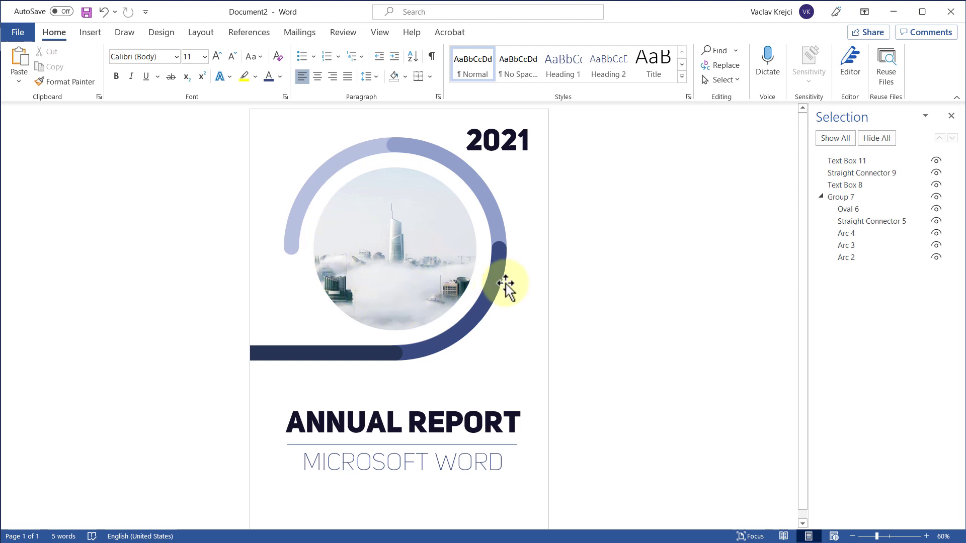
- Paste a duplicate of the photo circle exactly over the original
left_click(848, 210)
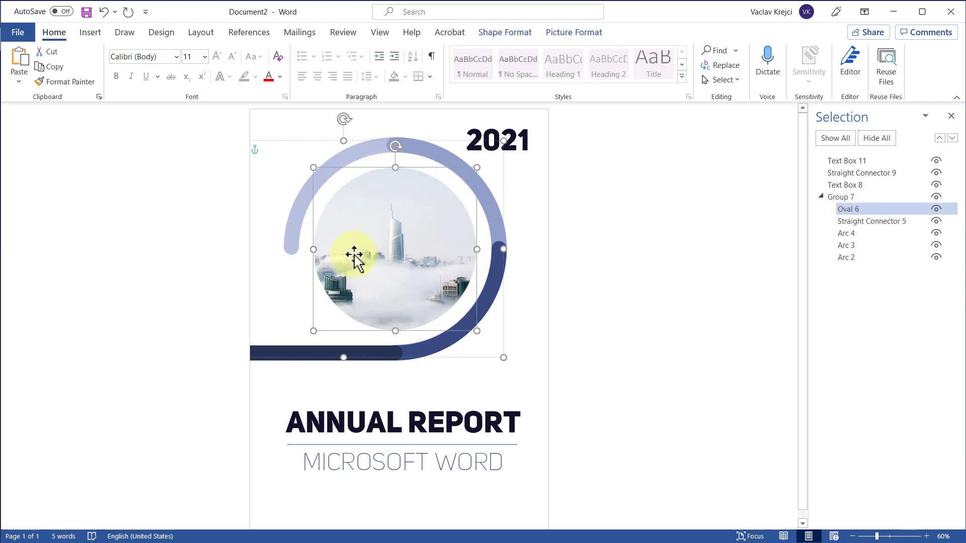
key("ctrl+v")
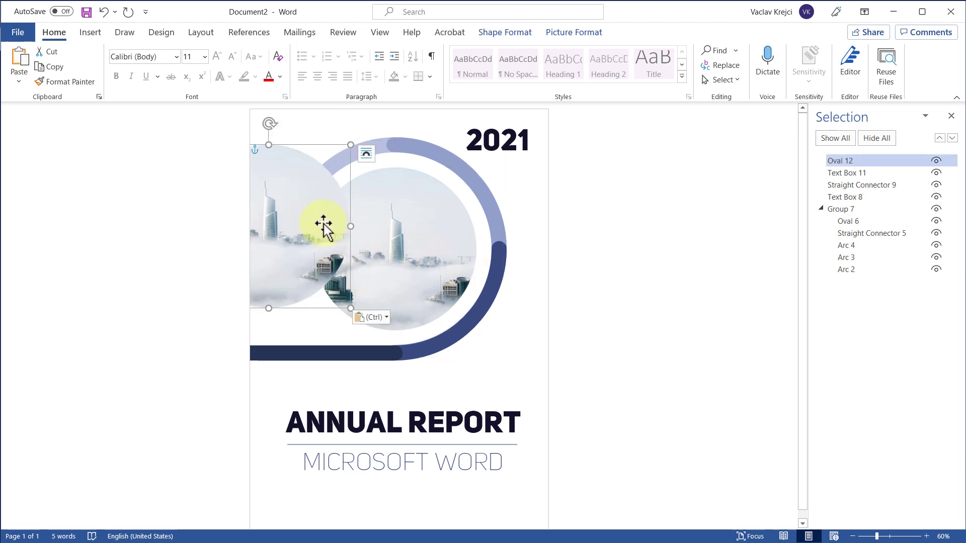
left_click_drag(319, 220, 444, 242)
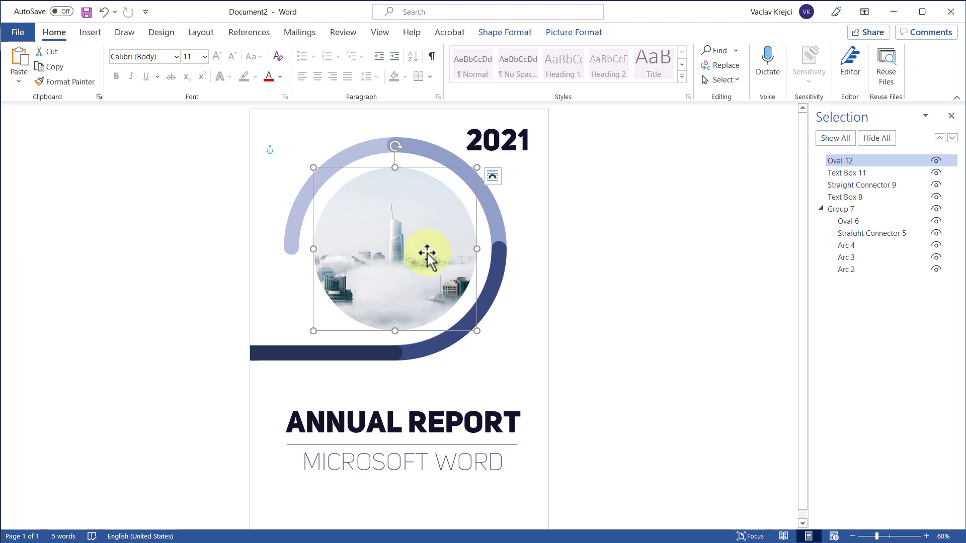
- Replace the duplicate circle's picture fill with a radial blue preset gradient
right_click(409, 185)
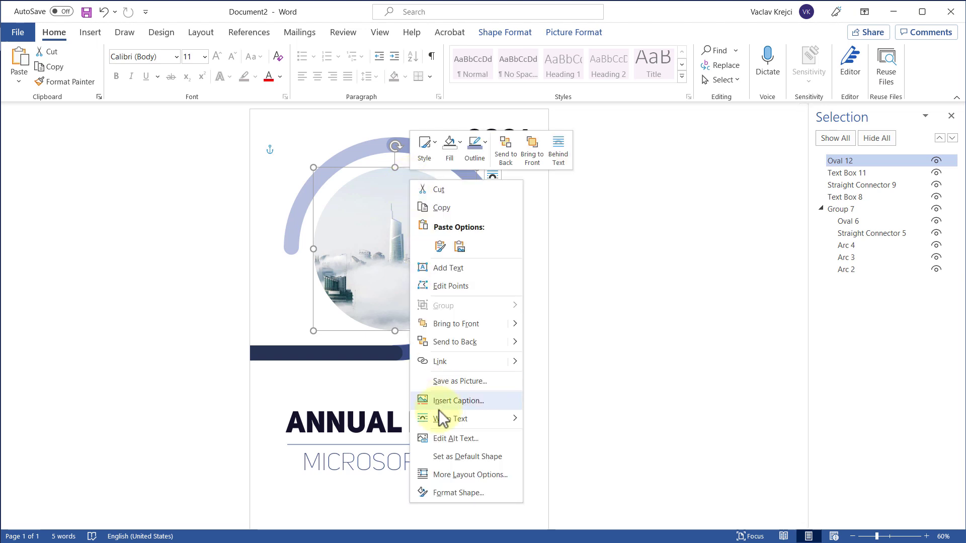
left_click(459, 494)
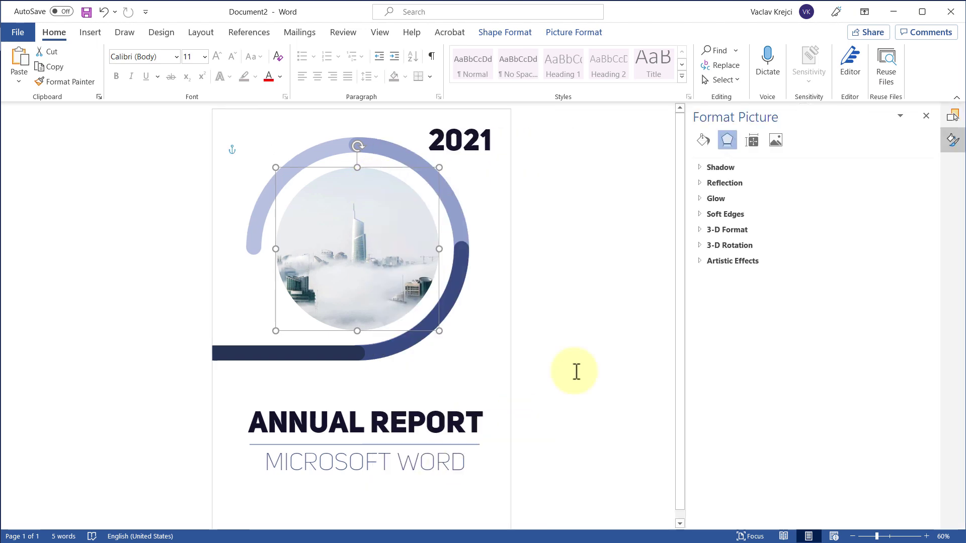
left_click(703, 140)
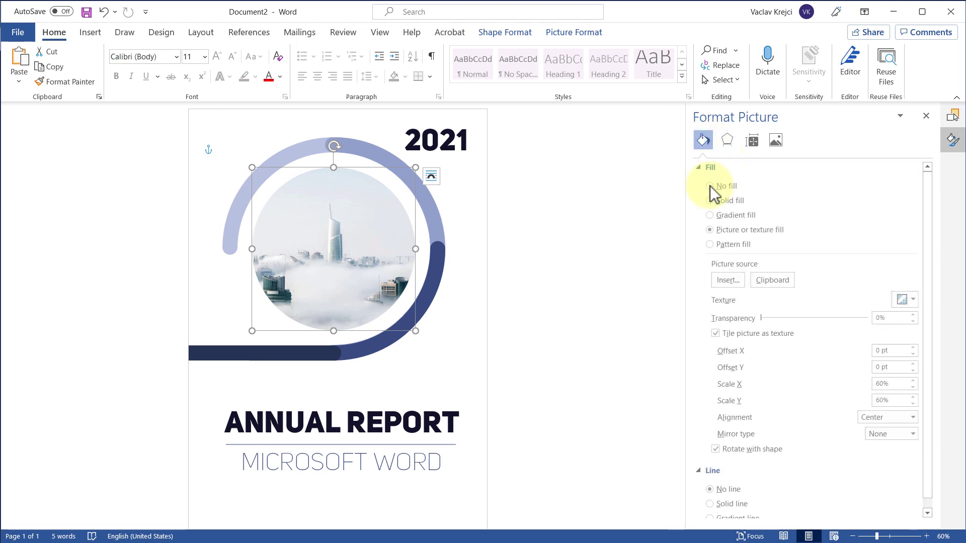
left_click(732, 219)
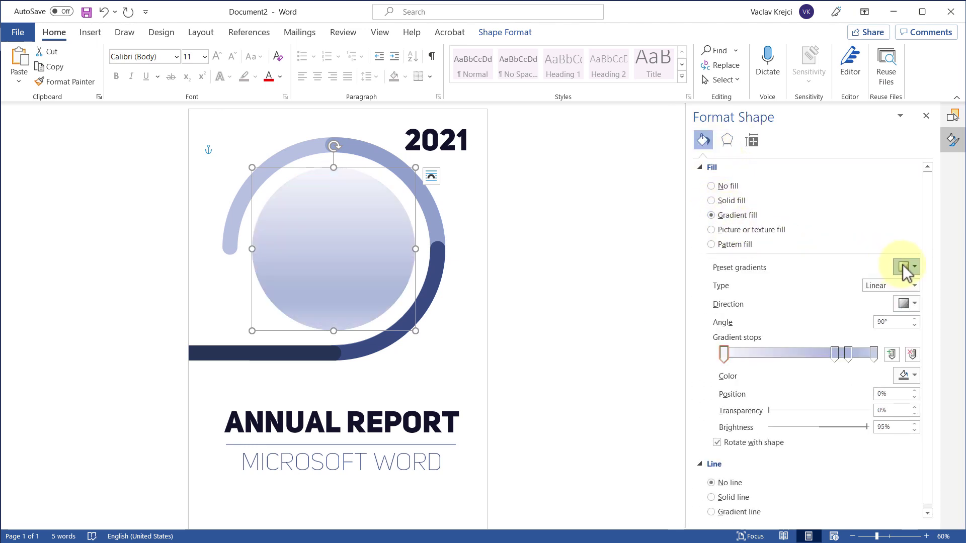
left_click(904, 266)
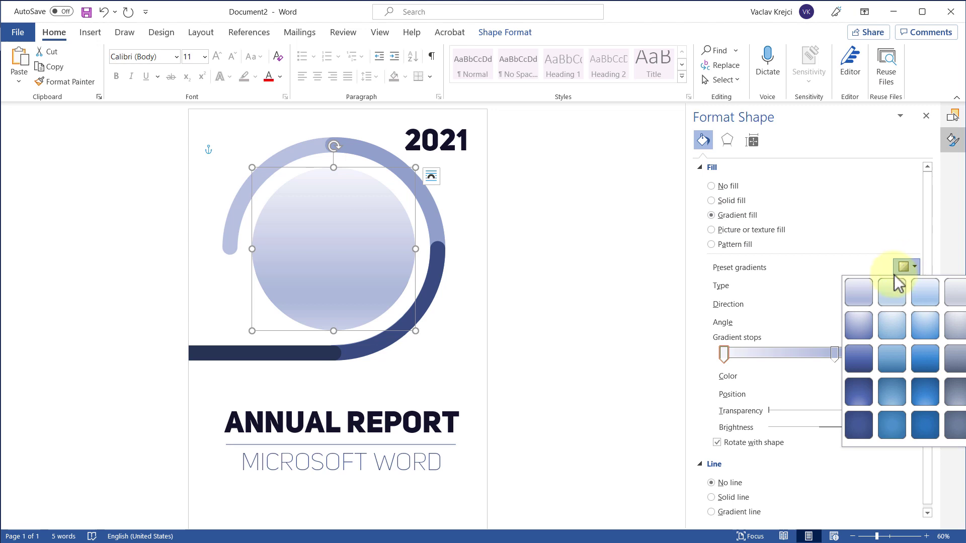
left_click(861, 328)
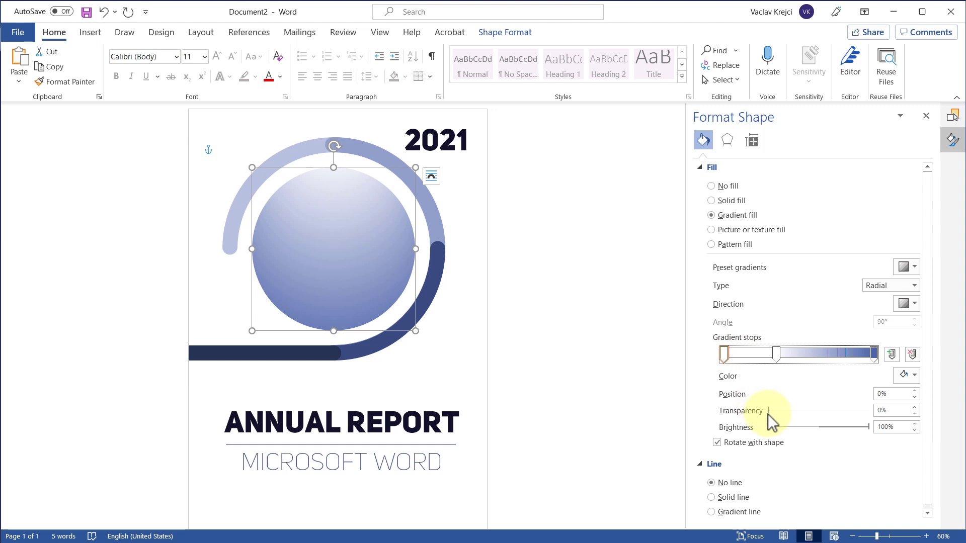
- Make the gradient stops transparent so the photo shows through a clear centre
left_click_drag(769, 412, 851, 412)
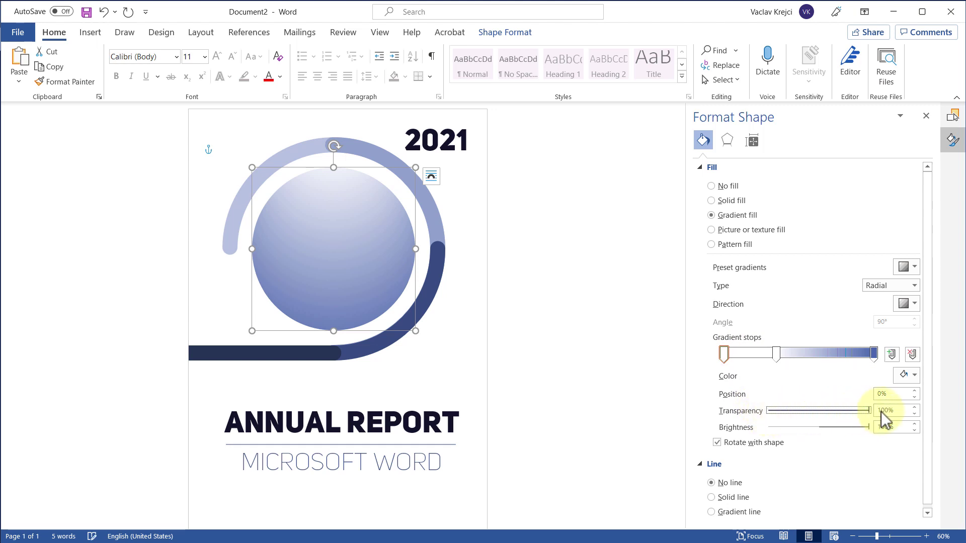
left_click(391, 252)
left_click(775, 355)
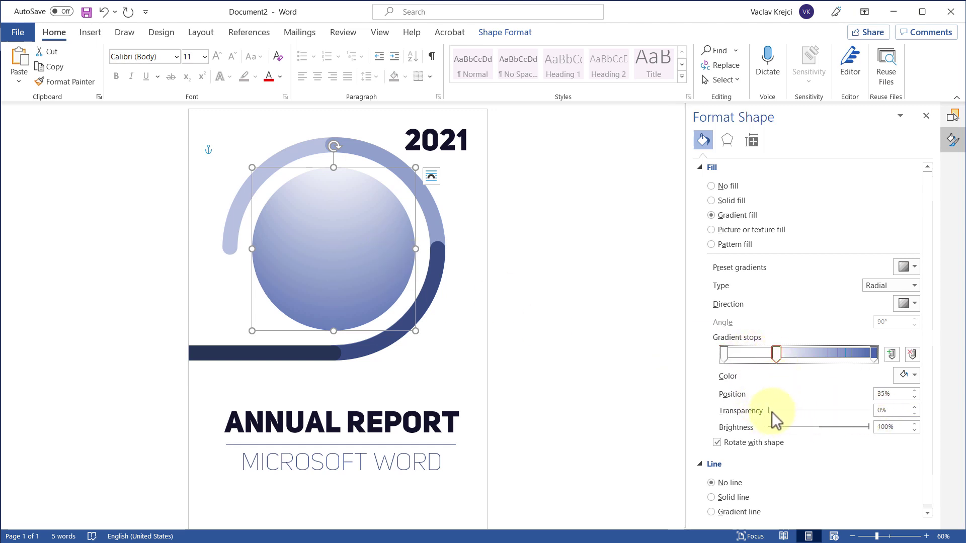
left_click_drag(772, 412, 905, 410)
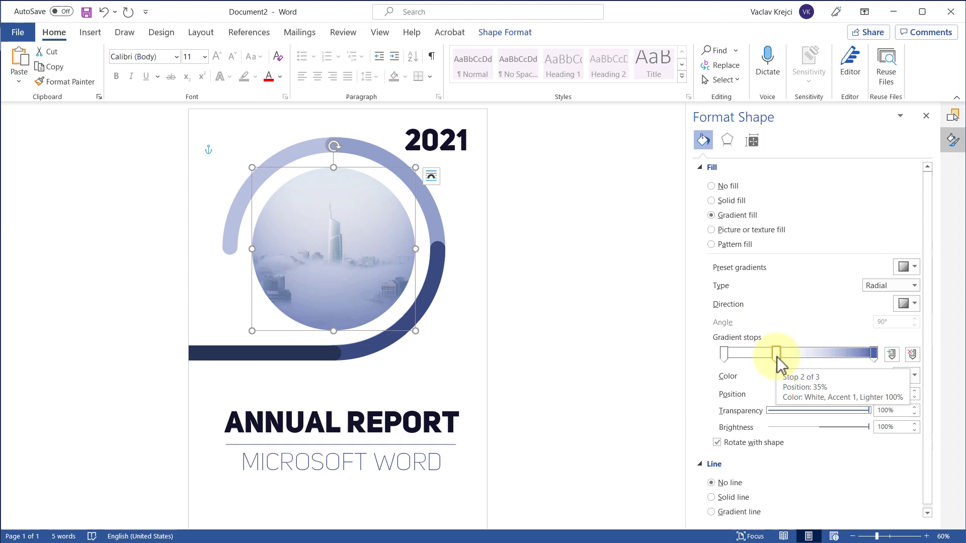
left_click_drag(777, 357, 819, 358)
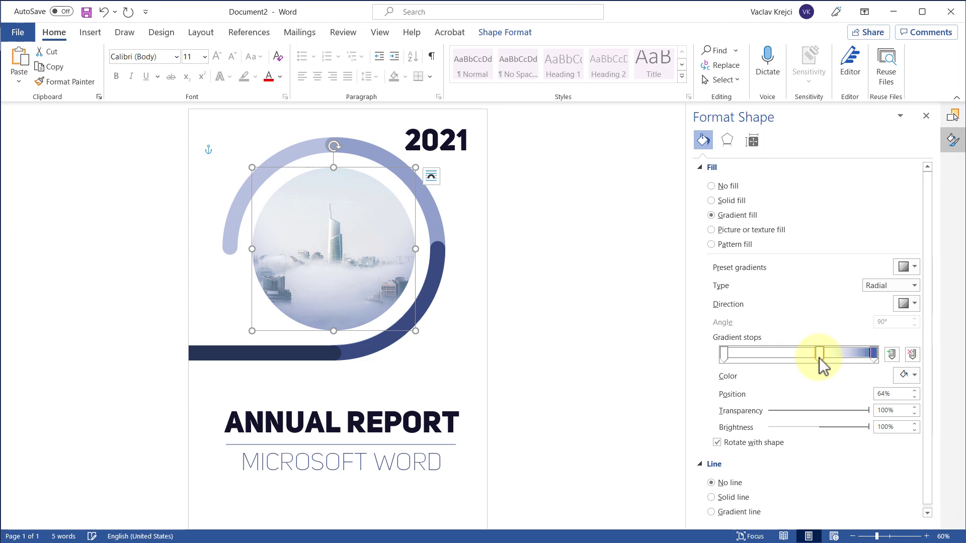
left_click(474, 317)
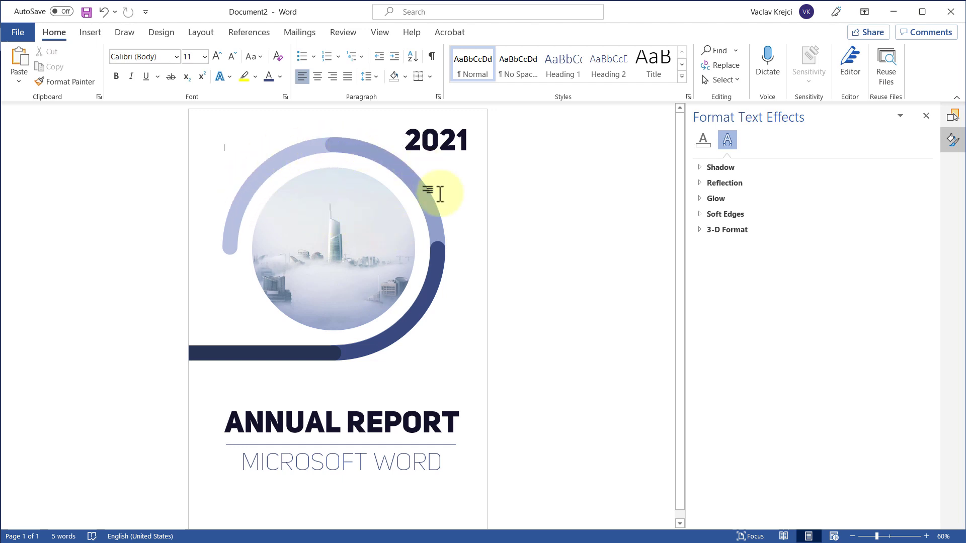
- Hide and re-show the tinted overlay Oval 12 in the Selection Pane to compare
left_click(356, 263)
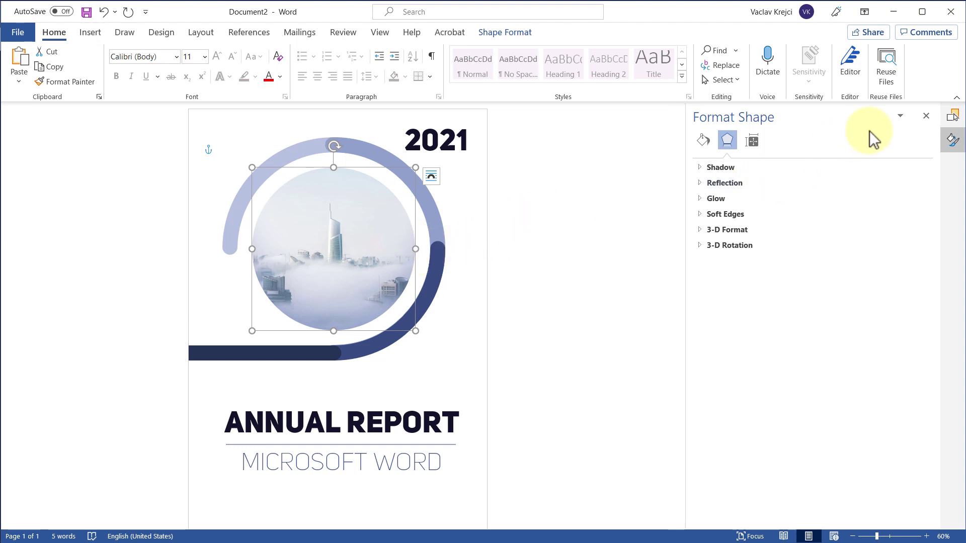
left_click(950, 116)
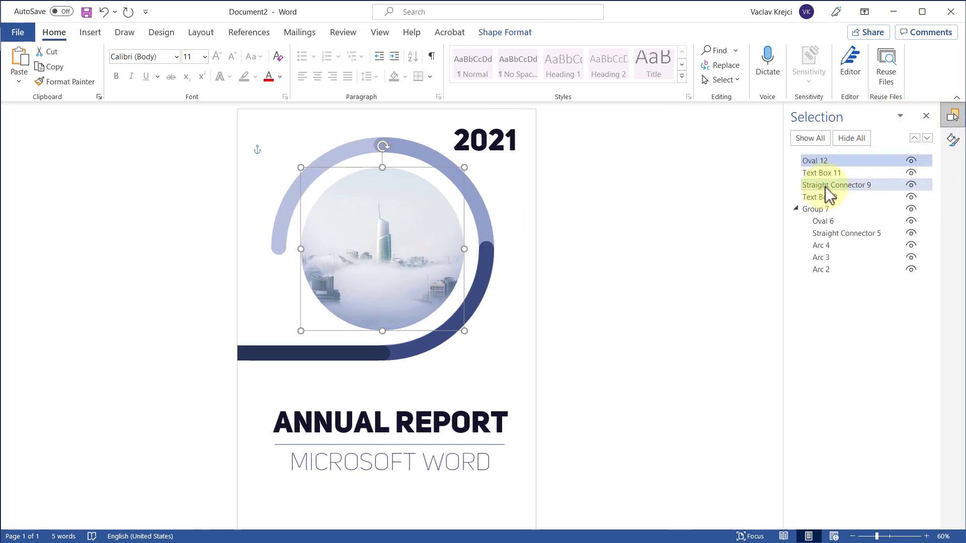
mouse_move(365, 256)
left_mouse_down()
mouse_move(487, 285)
mouse_move(403, 258)
mouse_move(340, 371)
mouse_move(370, 273)
mouse_move(366, 255)
left_mouse_up()
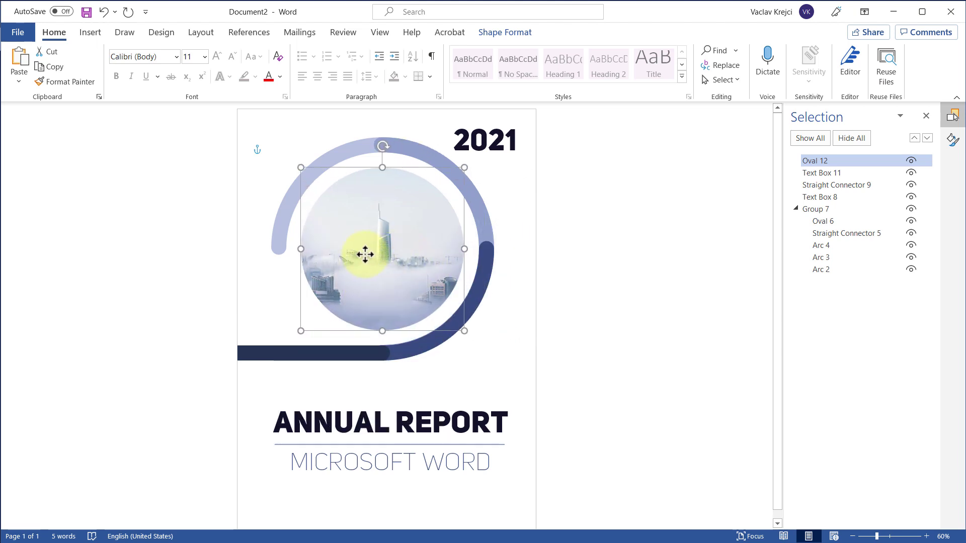
left_click(911, 161)
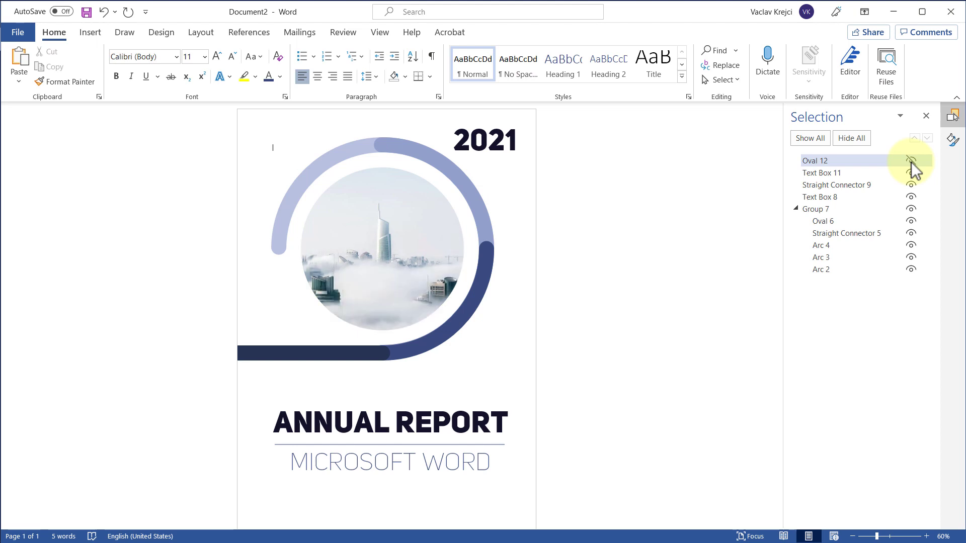
left_click(910, 161)
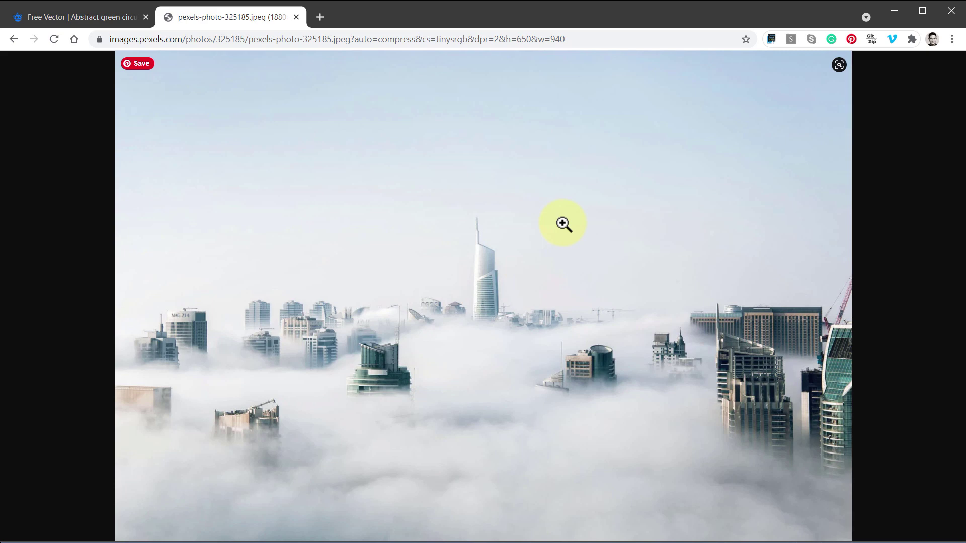
- Compare the cover with the Freepik green circular annual report template, then return to Word
left_click(90, 18)
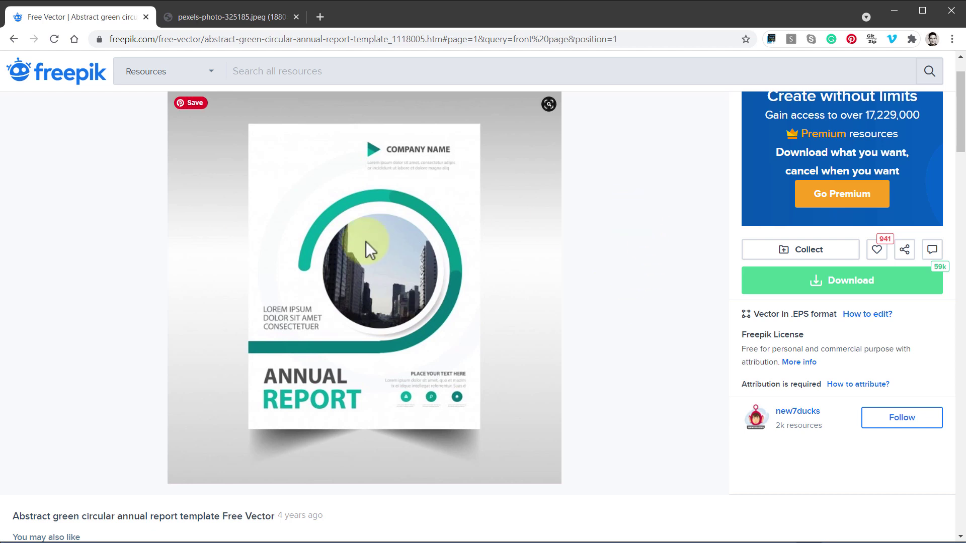
key("alt+Tab")
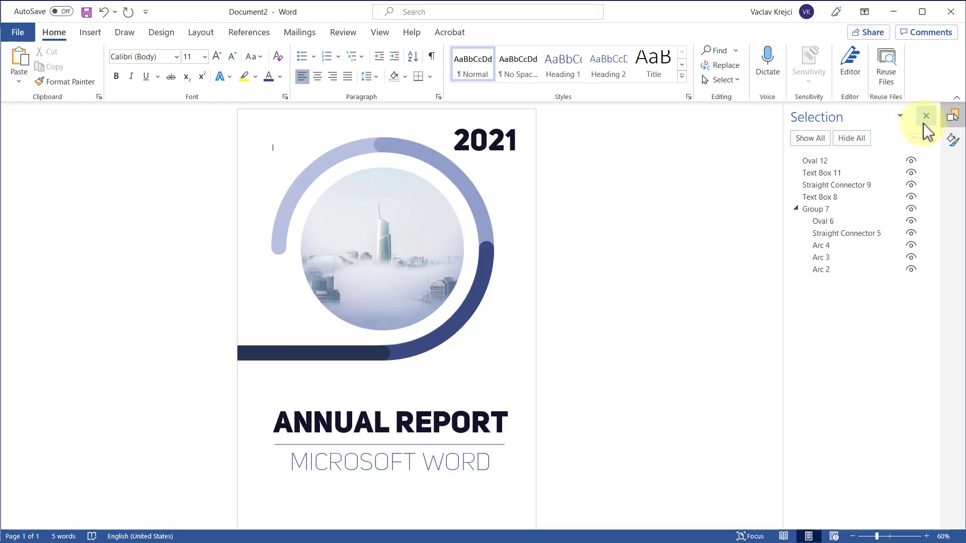
- Close the Selection and Format Text Effects panes and collapse the ribbon
left_click(952, 139)
left_click(950, 115)
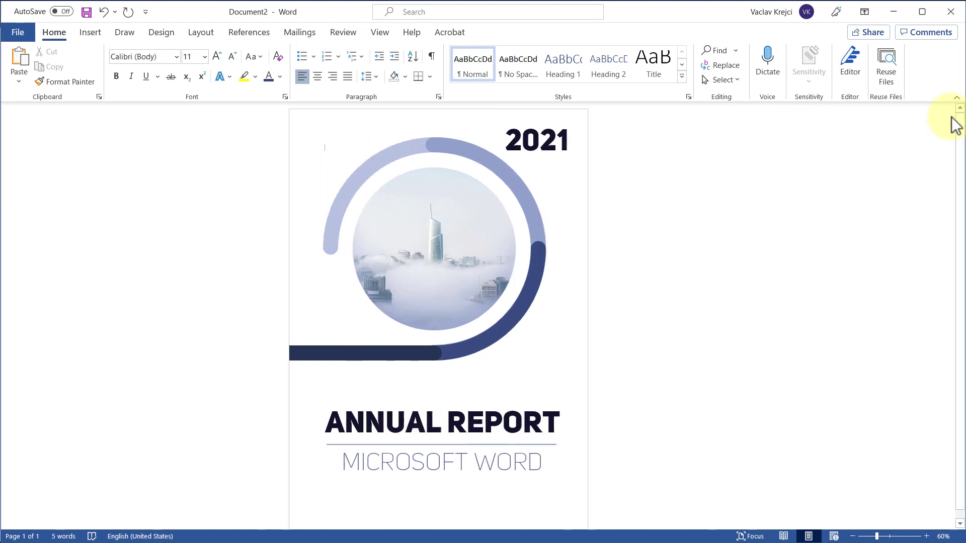
double_click(53, 33)
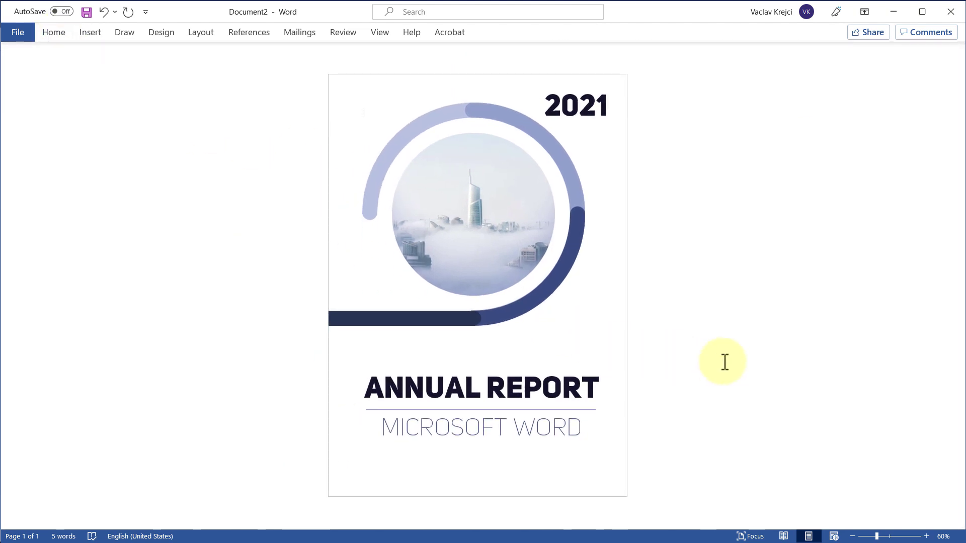